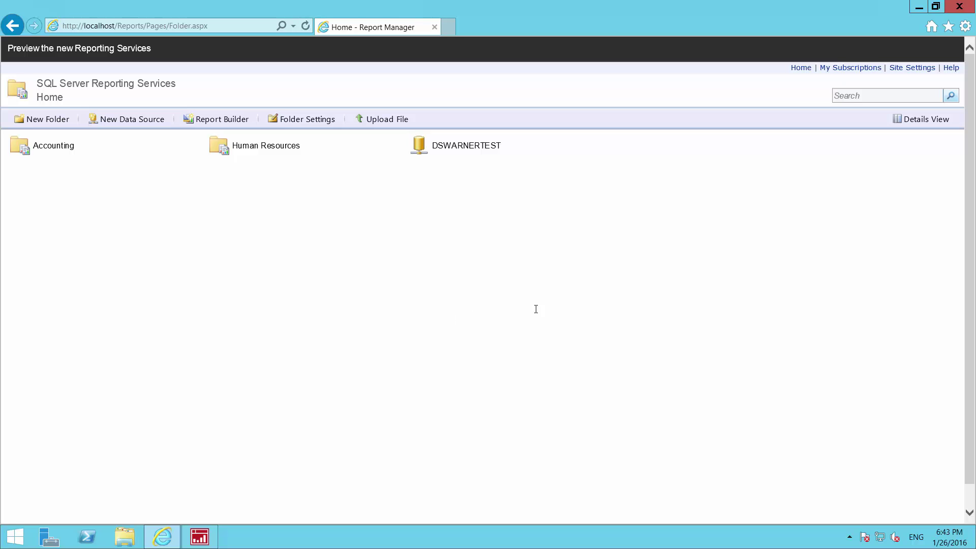
Step: Open the preview of the new Reporting Services portal and browse the Accounting and Human Resources folders
{"action": "left_click", "coordinate": [78, 49]}
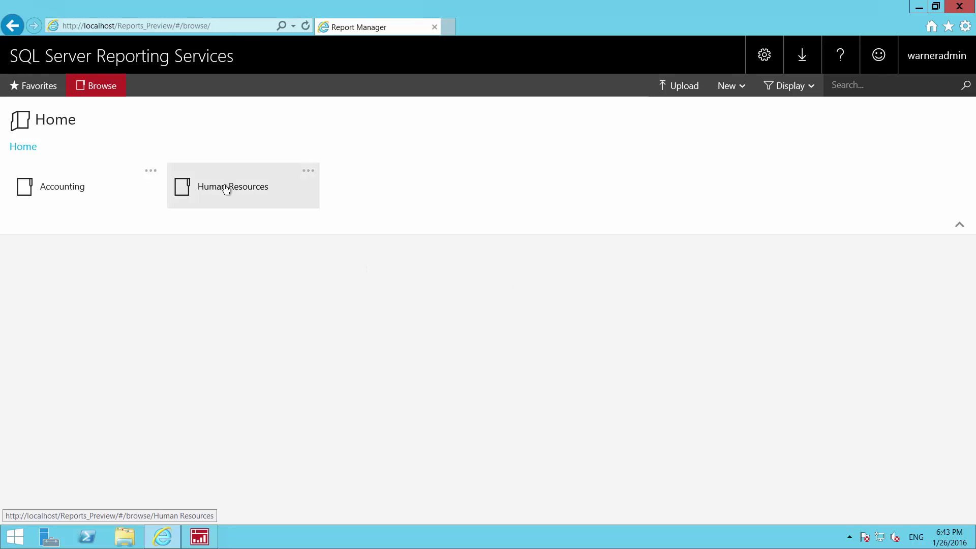
{"action": "left_click", "coordinate": [74, 188]}
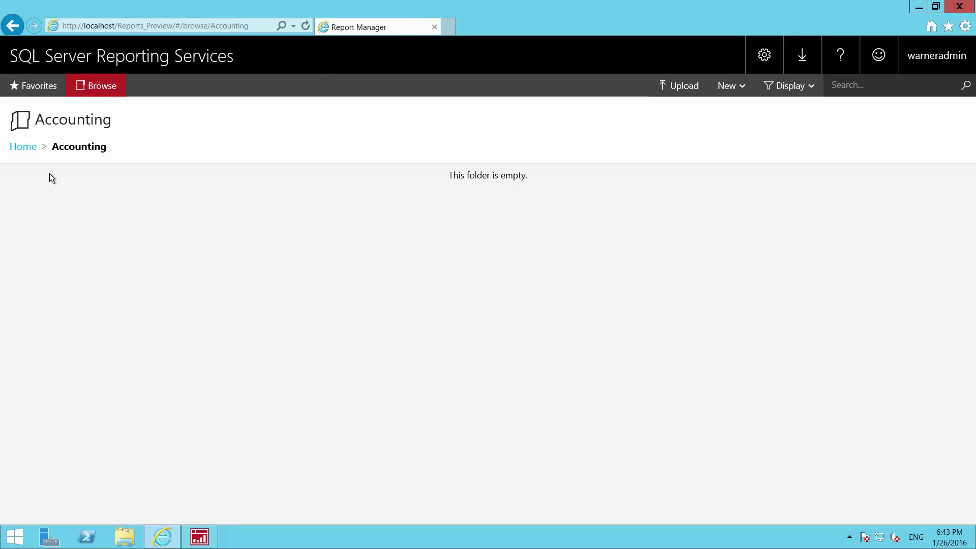
{"action": "left_click", "coordinate": [28, 148]}
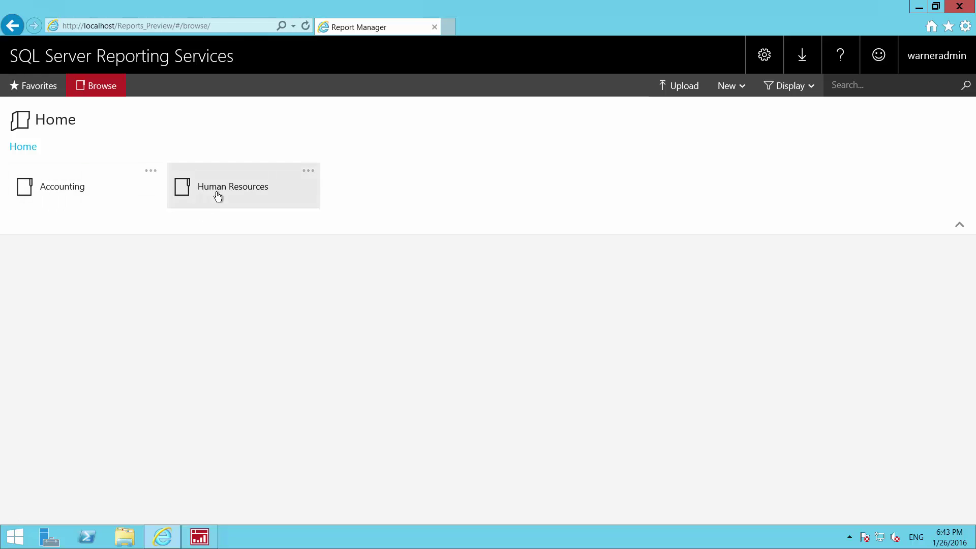
{"action": "left_click", "coordinate": [217, 196]}
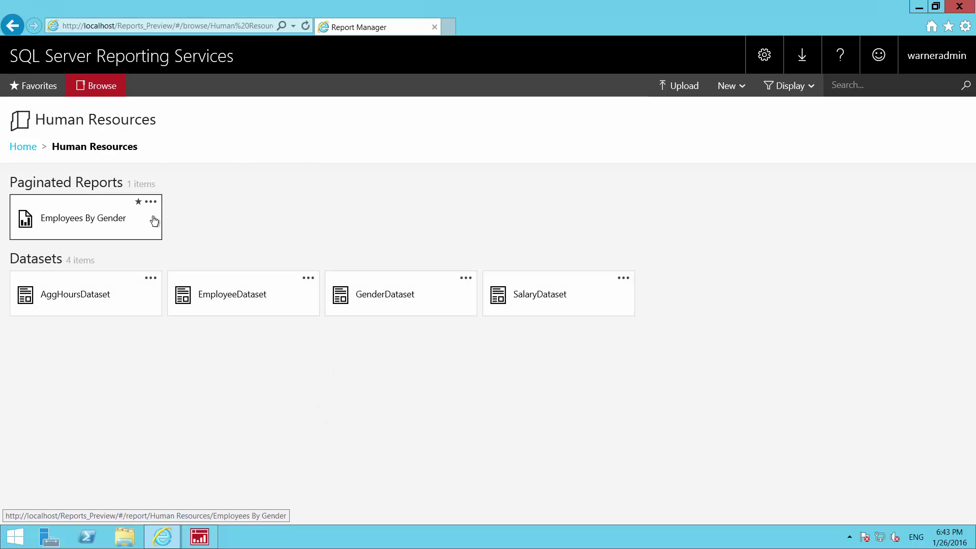
Step: View the Employees By Gender report, dismiss the preview tip, and return to the Human Resources folder
{"action": "left_click", "coordinate": [96, 218]}
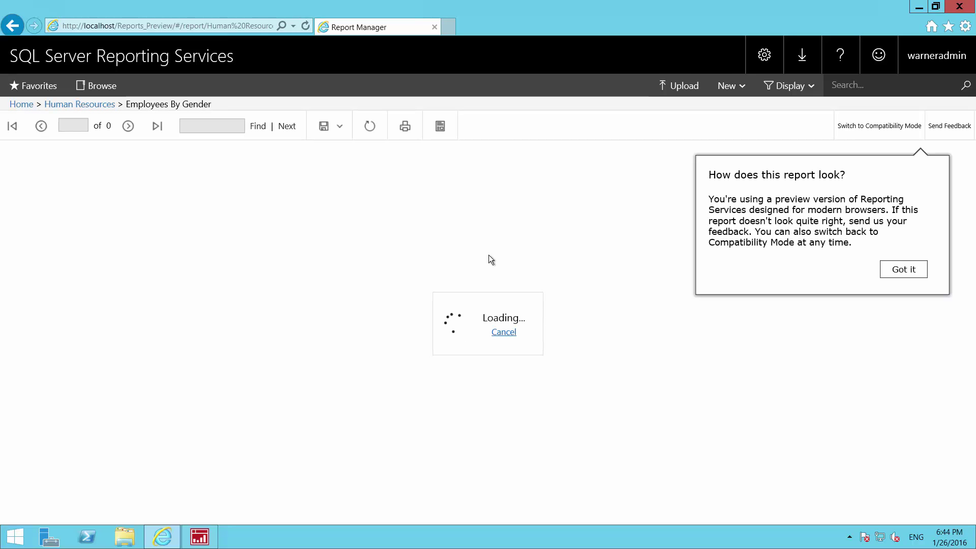
{"action": "left_click", "coordinate": [908, 270]}
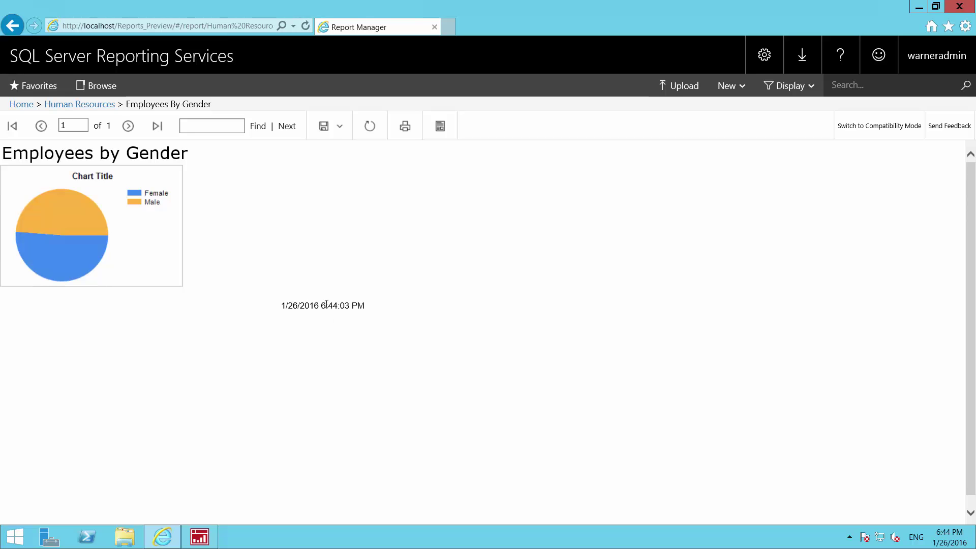
{"action": "left_click", "coordinate": [93, 105]}
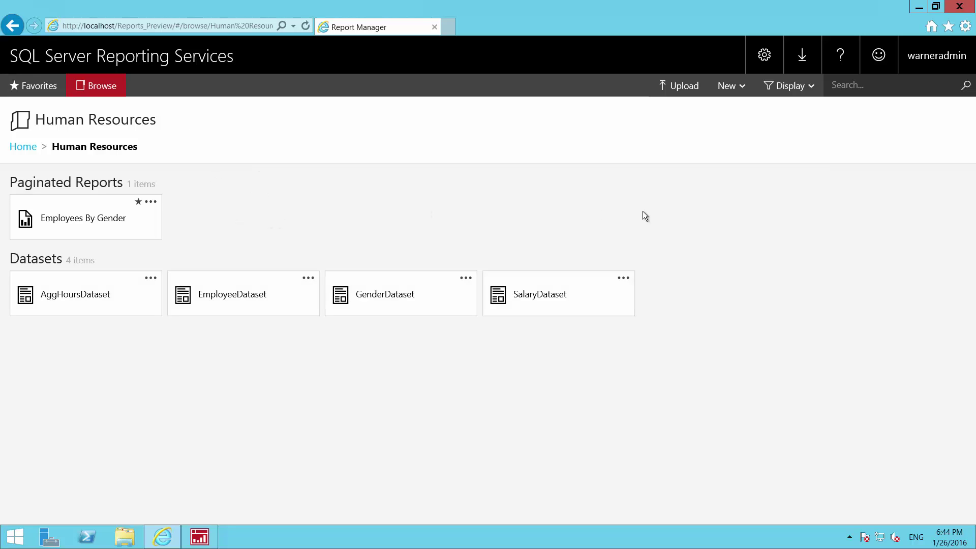
Step: Try to create a new mobile report from within the Human Resources folder
{"action": "left_click", "coordinate": [738, 89]}
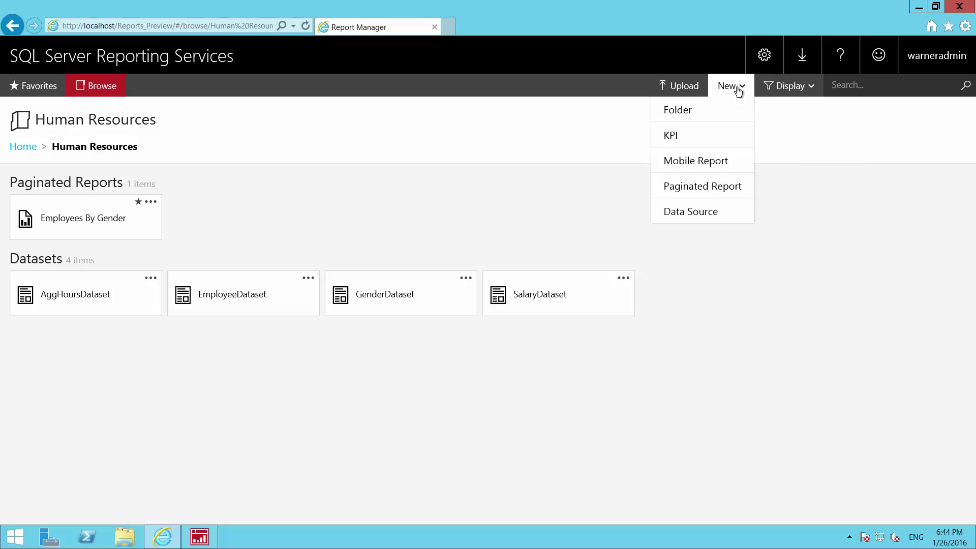
{"action": "left_click", "coordinate": [698, 168]}
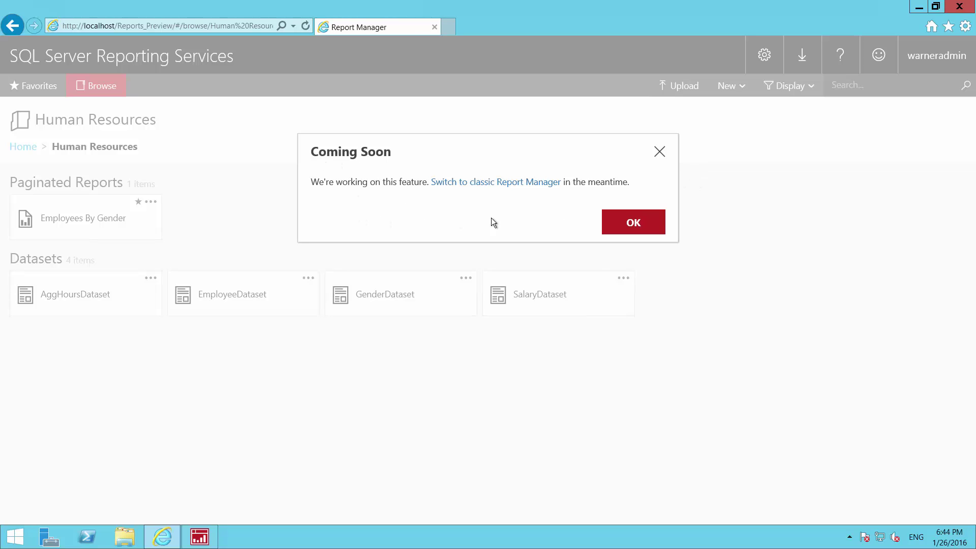
{"action": "left_click", "coordinate": [660, 152]}
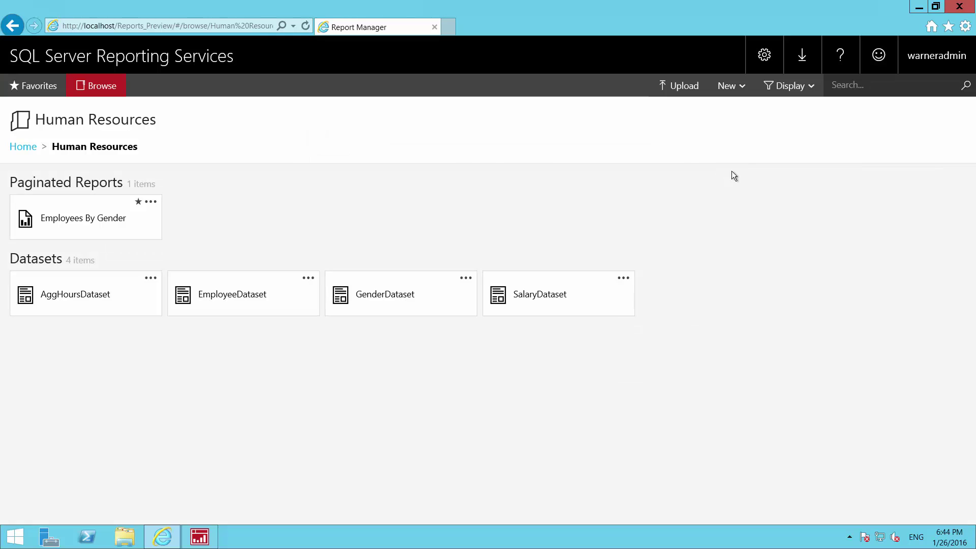
{"action": "left_click", "coordinate": [745, 88]}
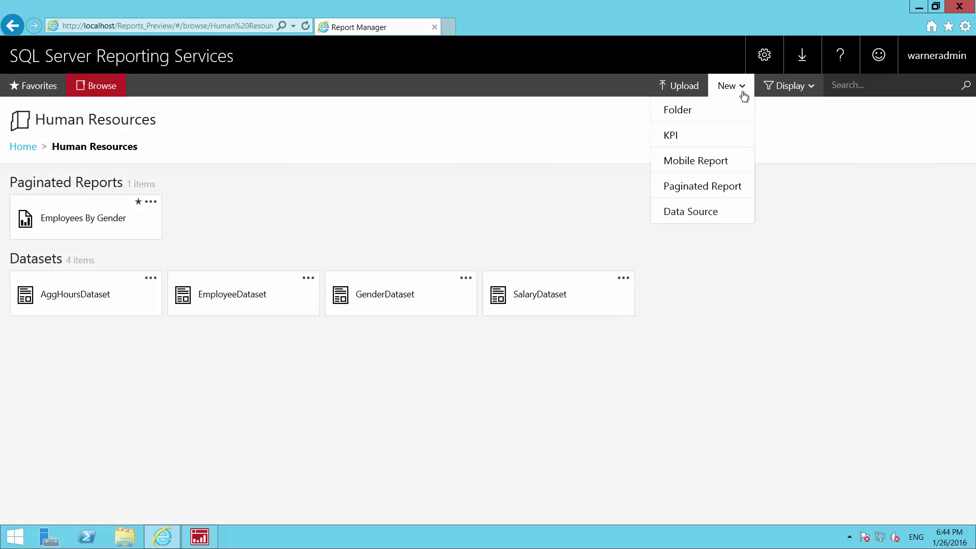
{"action": "left_click", "coordinate": [745, 88]}
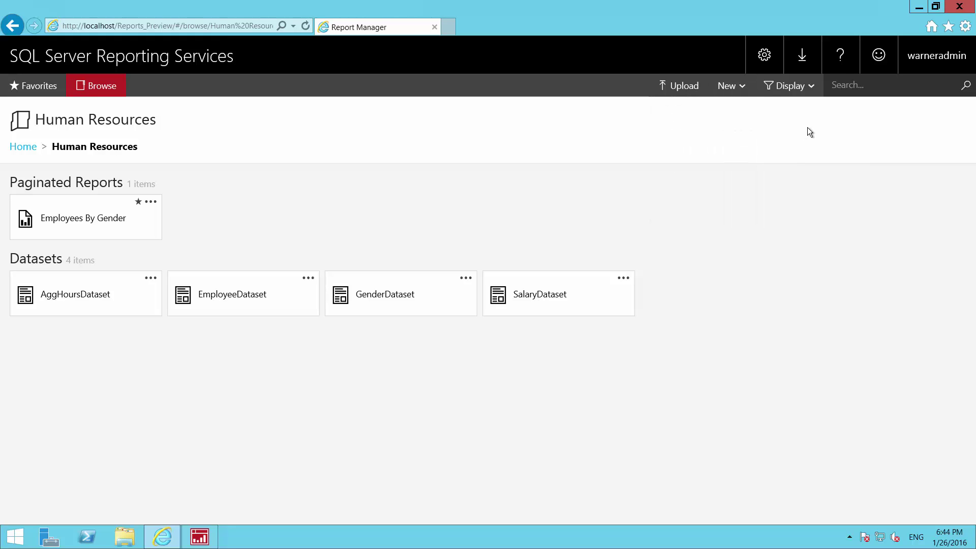
Step: Examine the general Site Settings page and the portal's settings, feedback, help and download options
{"action": "left_click", "coordinate": [764, 55]}
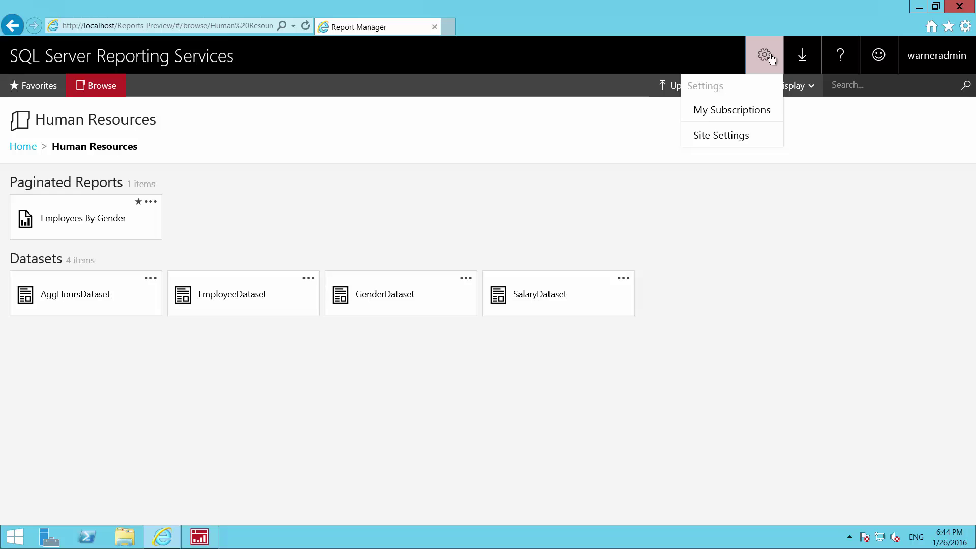
{"action": "left_click", "coordinate": [730, 136]}
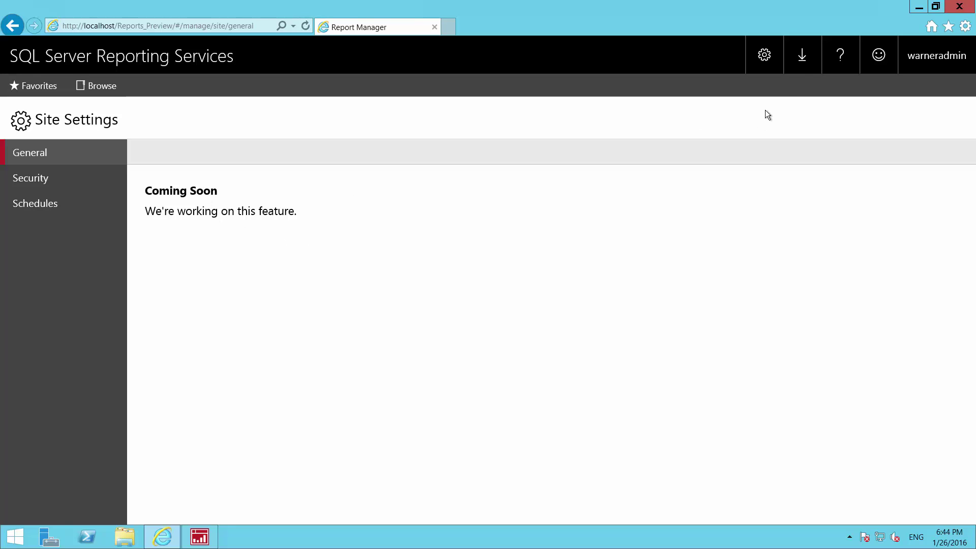
{"action": "left_click", "coordinate": [762, 62]}
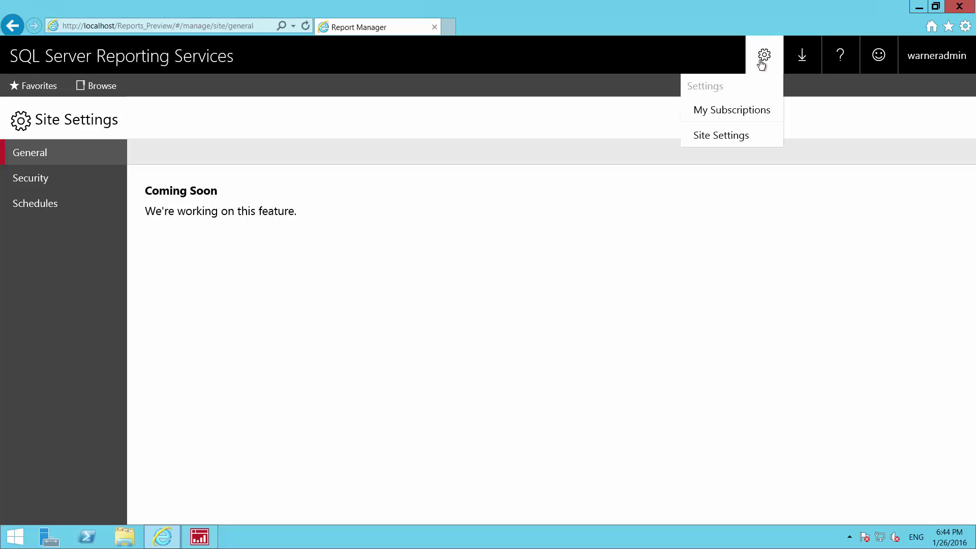
{"action": "left_click", "coordinate": [877, 61]}
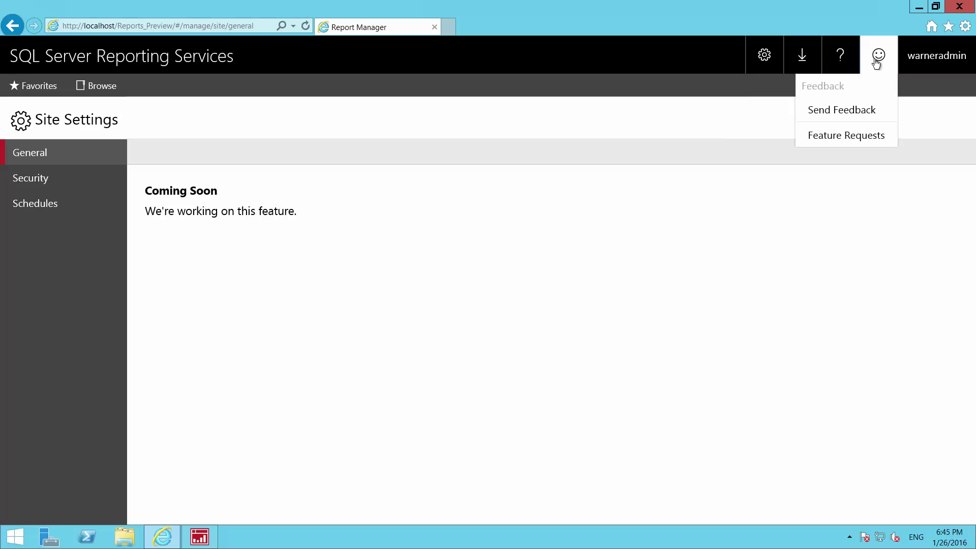
{"action": "left_click", "coordinate": [843, 69]}
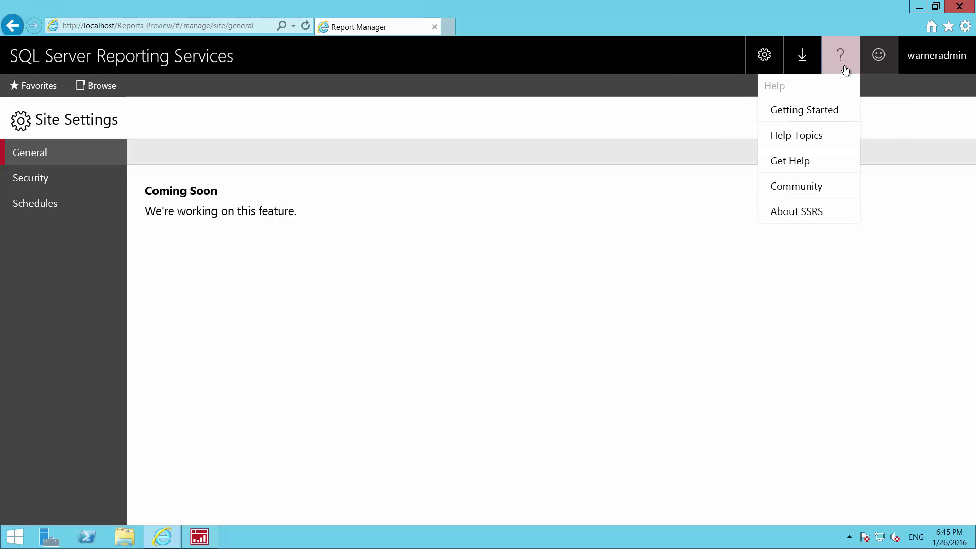
{"action": "left_click", "coordinate": [804, 63]}
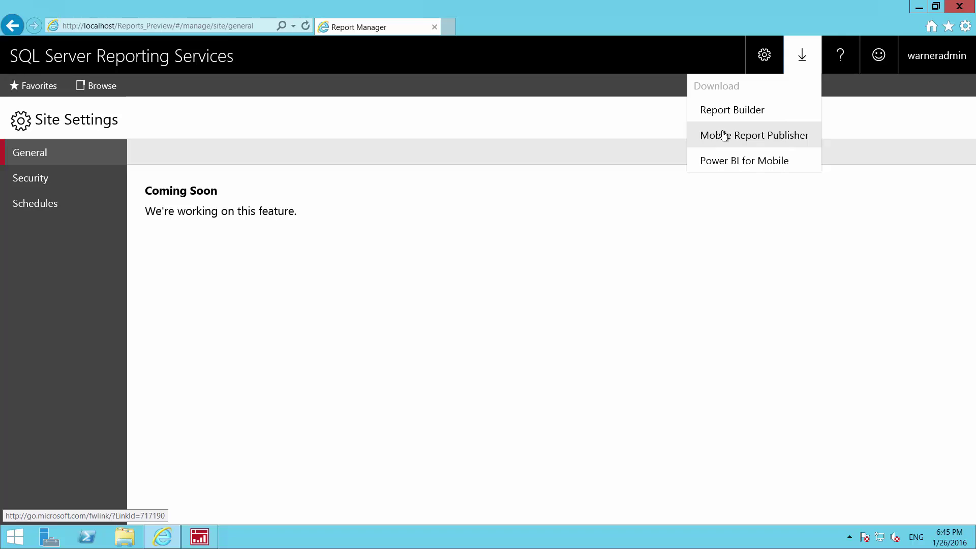
{"action": "left_click", "coordinate": [561, 212]}
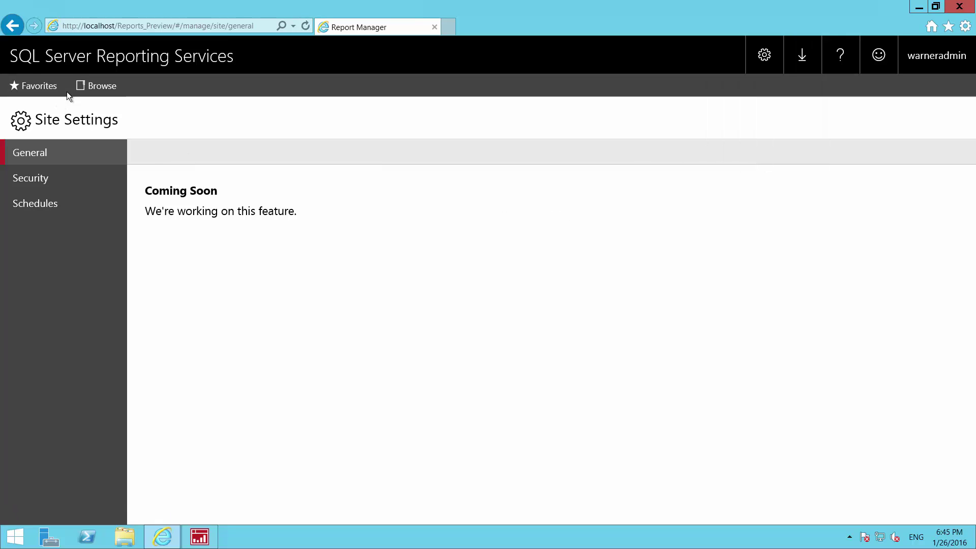
Step: Go back to browsing from the home folder and reopen the Human Resources folder
{"action": "left_click", "coordinate": [108, 90]}
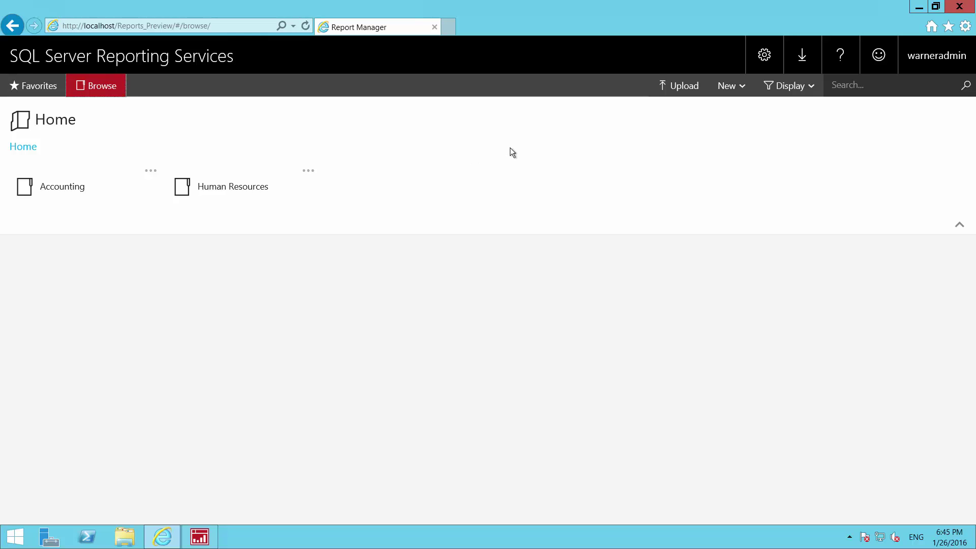
{"action": "left_click", "coordinate": [234, 192]}
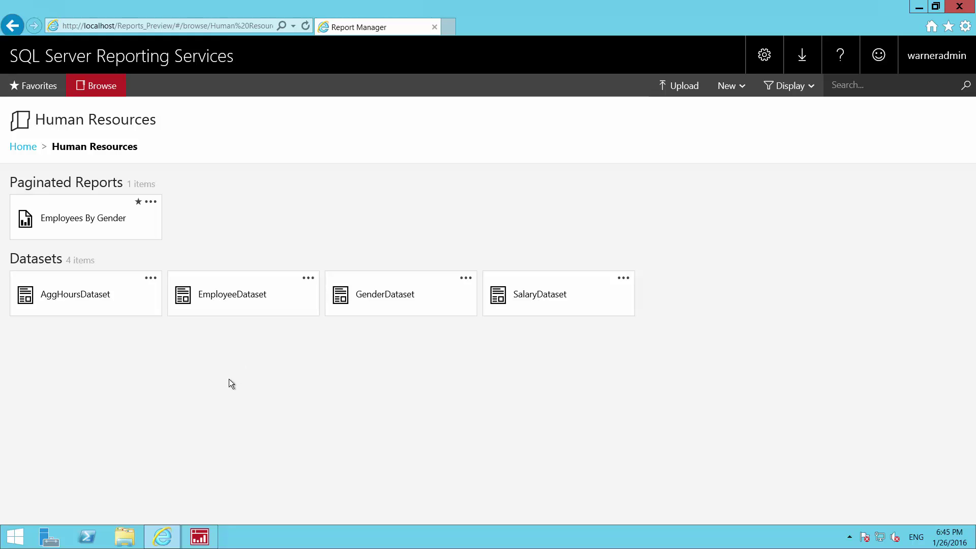
Step: Switch to SQL Server Mobile Report Publisher and place a Time Navigator across the first five cells of the grid's first row
{"action": "left_click", "coordinate": [208, 538]}
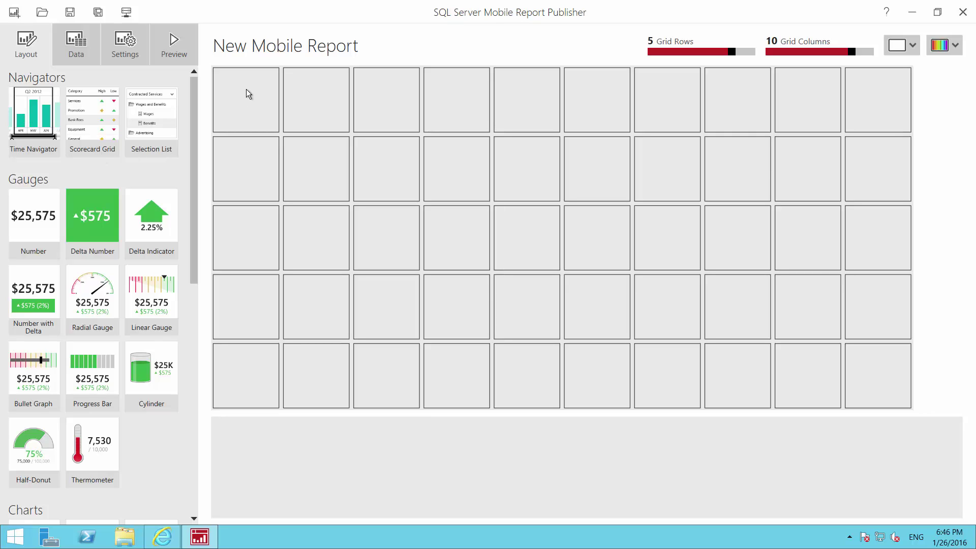
{"action": "left_click_drag", "start_coordinate": [29, 101], "coordinate": [259, 108]}
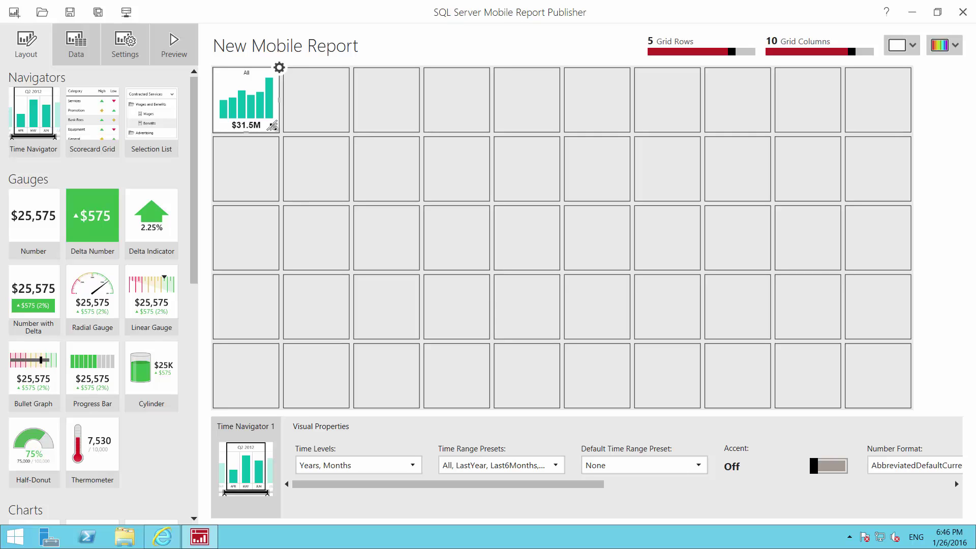
{"action": "left_click_drag", "start_coordinate": [273, 126], "coordinate": [551, 129]}
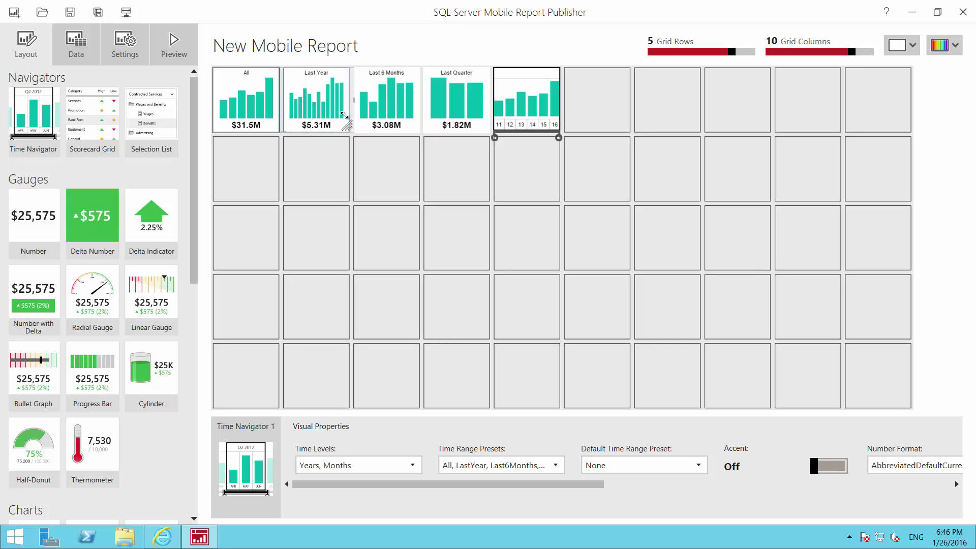
Step: Try enlarging the Time Navigator to five columns by two rows and moving it down one row
{"action": "left_click", "coordinate": [344, 115]}
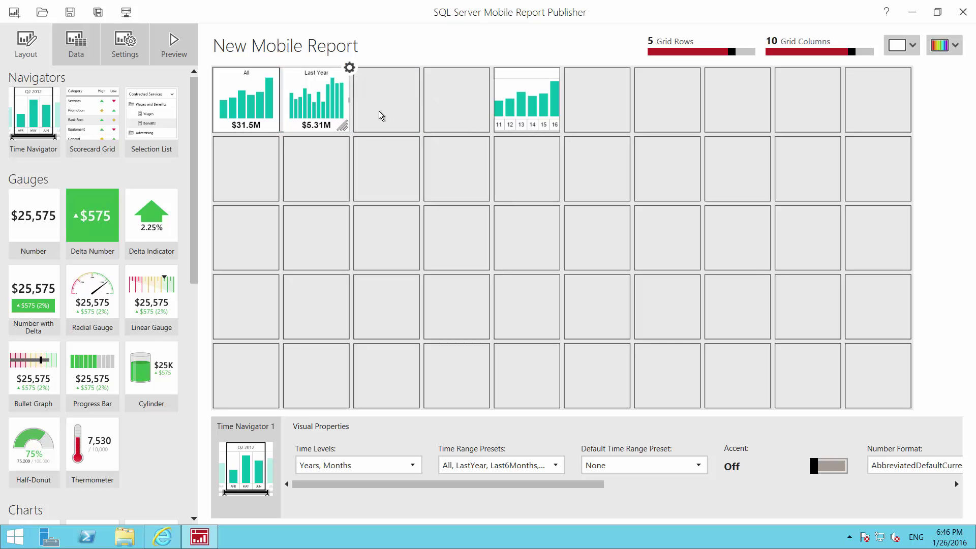
{"action": "left_click_drag", "start_coordinate": [343, 126], "coordinate": [544, 205]}
{"action": "left_click", "coordinate": [592, 195]}
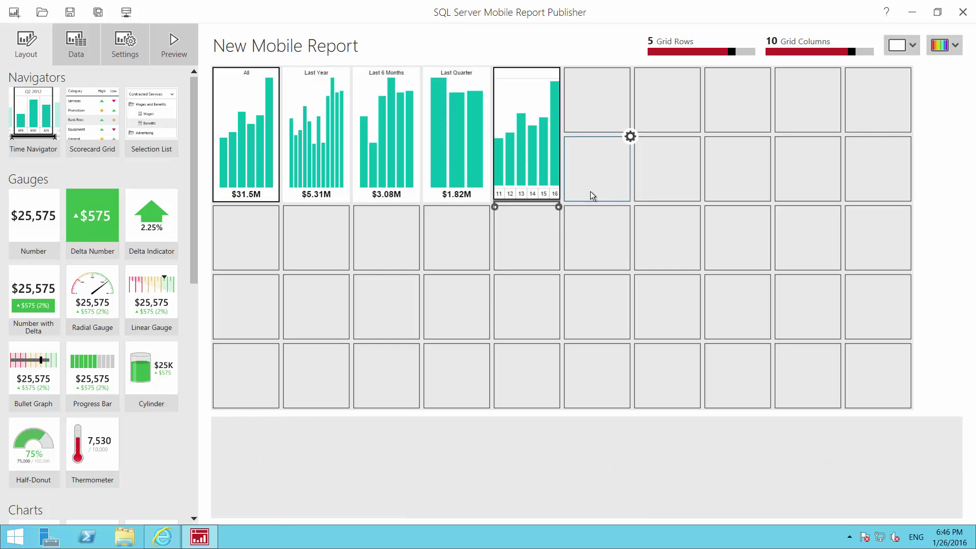
{"action": "left_click", "coordinate": [438, 187]}
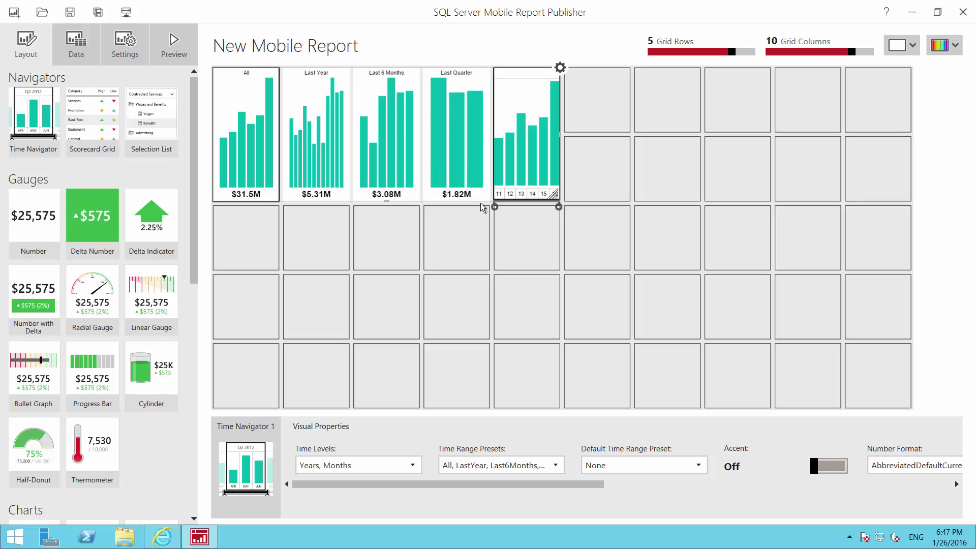
{"action": "left_click_drag", "start_coordinate": [483, 195], "coordinate": [470, 297]}
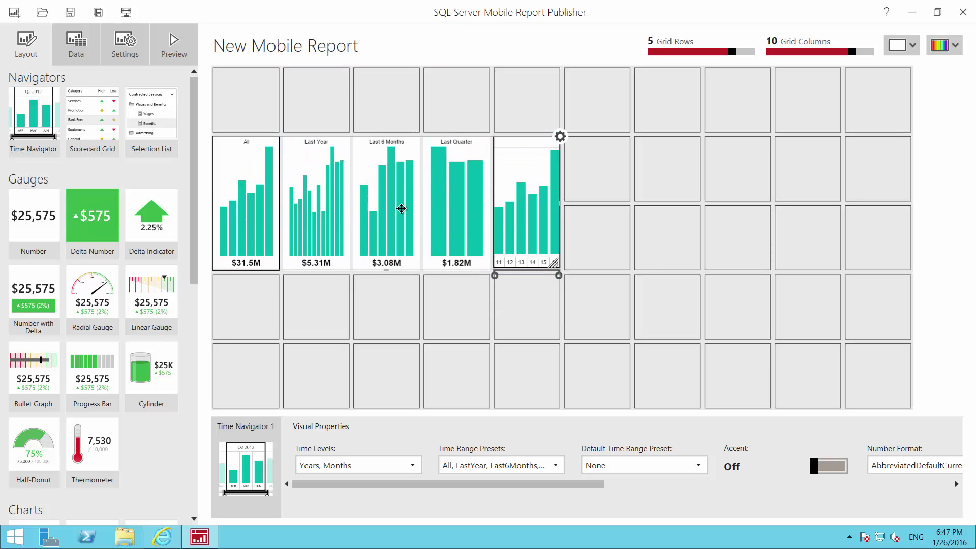
Step: Place the Time Navigator in the grid's first row and size it seven columns wide by one row high
{"action": "left_click_drag", "start_coordinate": [399, 207], "coordinate": [697, 130]}
{"action": "left_click", "coordinate": [561, 172]}
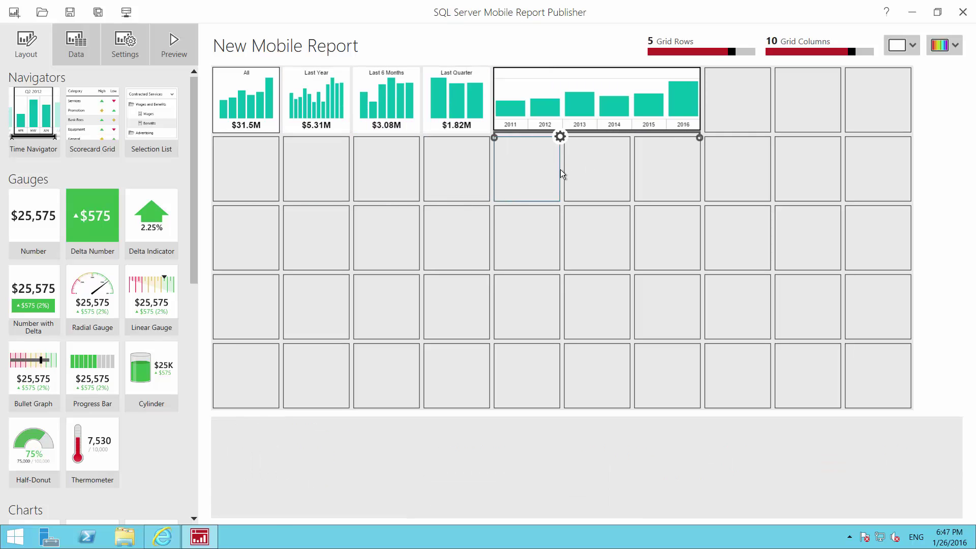
Step: Add a Radial Gauge below the start of the Time Navigator and enlarge it to two columns by two rows
{"action": "left_click", "coordinate": [253, 189]}
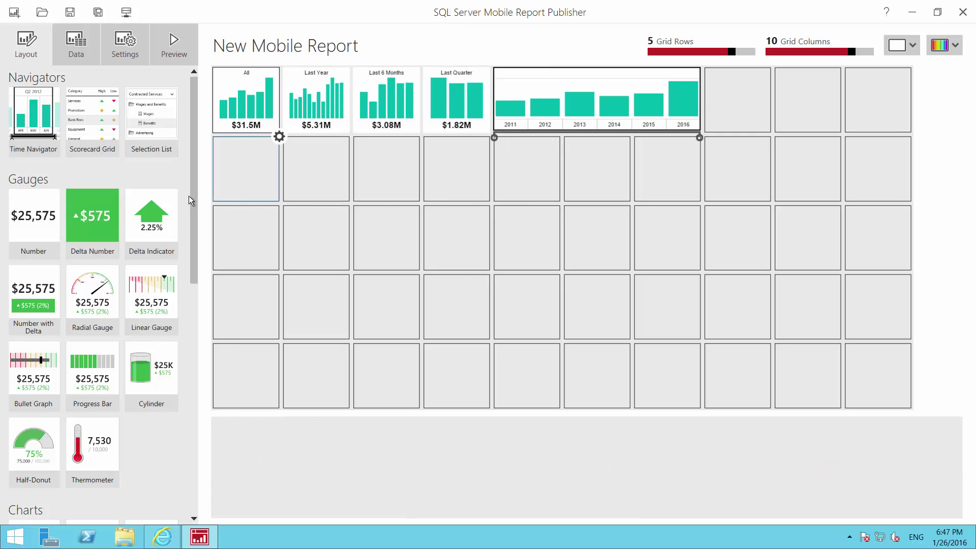
{"action": "left_click_drag", "start_coordinate": [83, 297], "coordinate": [254, 193]}
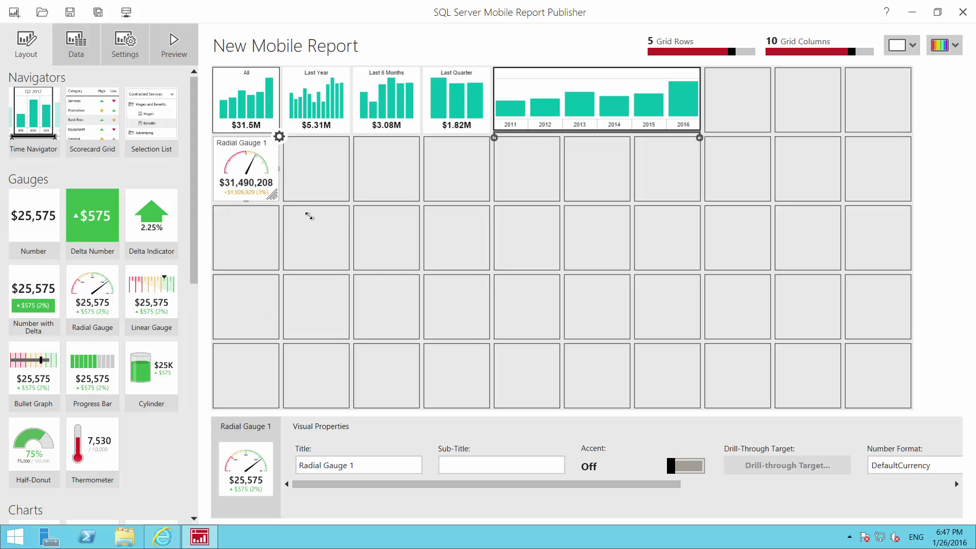
{"action": "left_click_drag", "start_coordinate": [308, 215], "coordinate": [344, 261]}
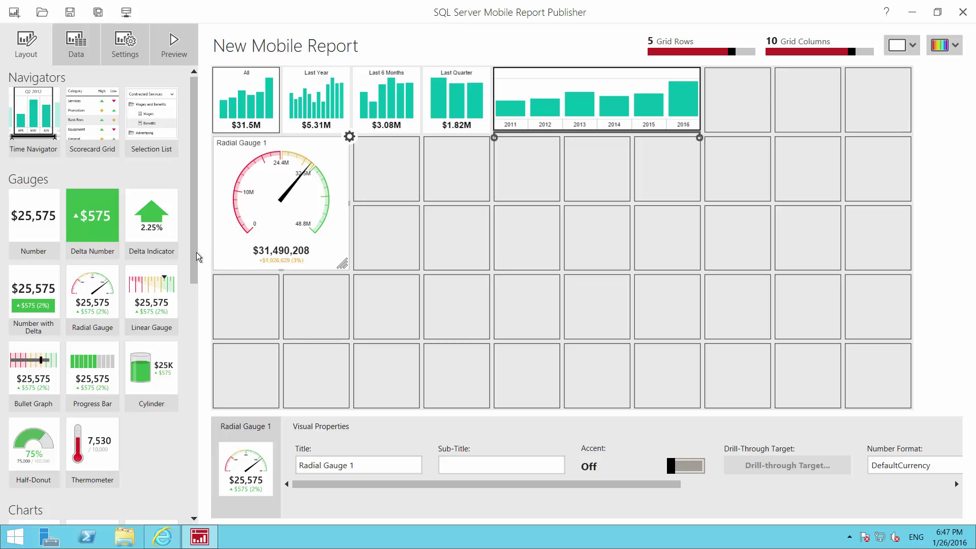
Step: Add a Comparison Category Chart beside the radial gauge, sized five columns by two rows to align with the Time Navigator's end
{"action": "left_click_drag", "start_coordinate": [198, 256], "coordinate": [195, 358]}
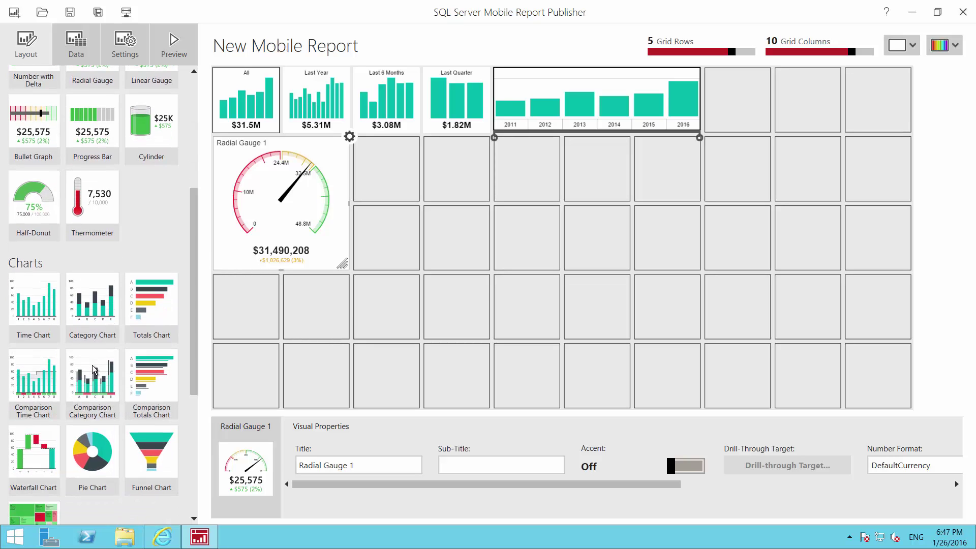
{"action": "left_click_drag", "start_coordinate": [98, 366], "coordinate": [694, 267]}
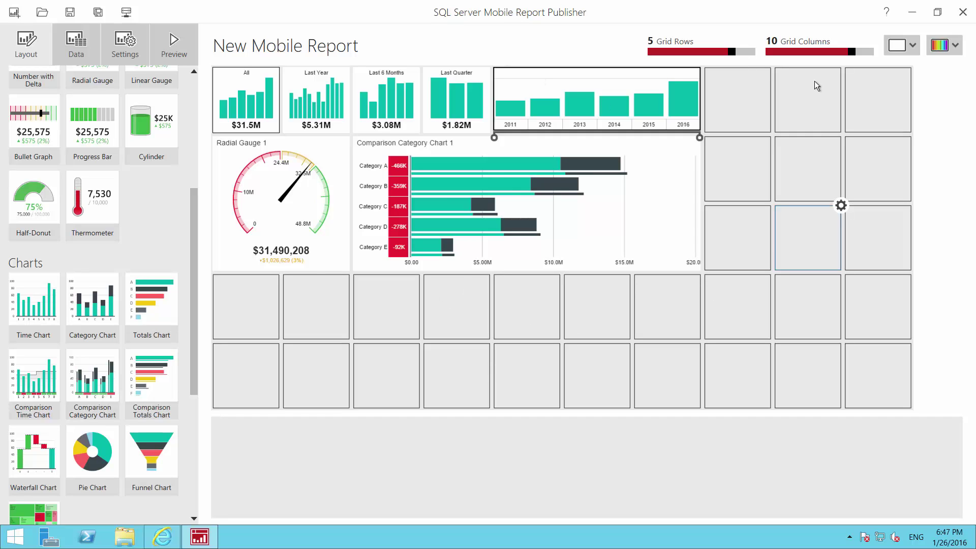
Step: Examine the blank tablet and phone layout grids and return to the master layout
{"action": "left_click", "coordinate": [915, 44]}
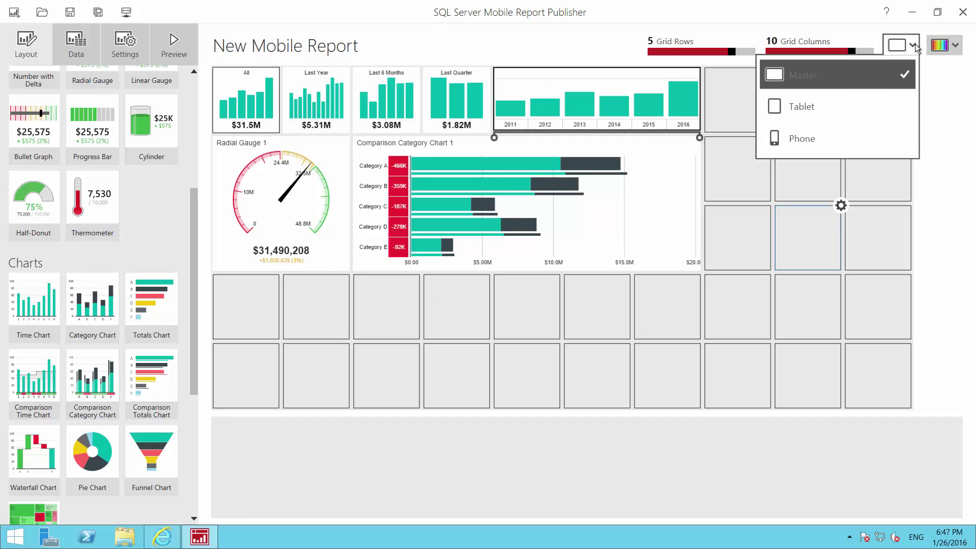
{"action": "left_click", "coordinate": [840, 106]}
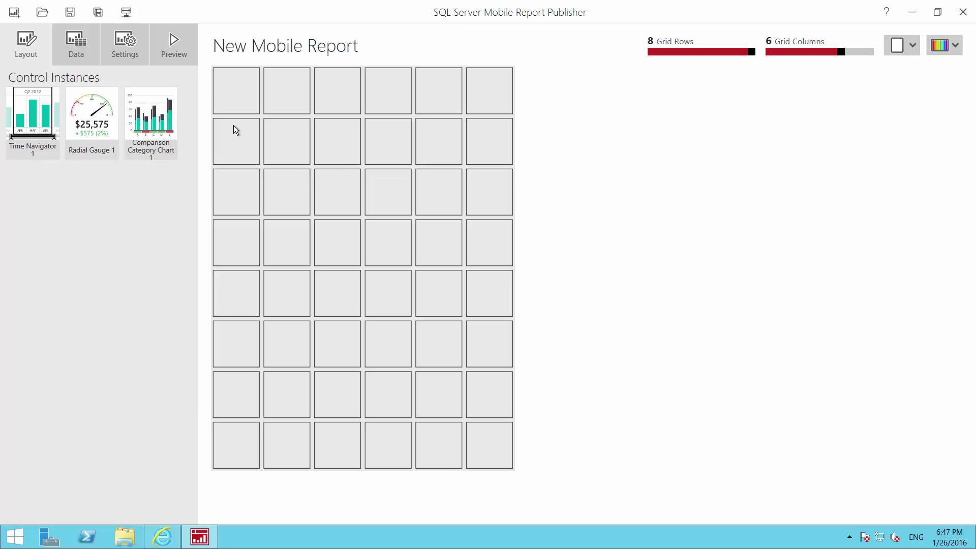
{"action": "left_click", "coordinate": [910, 48]}
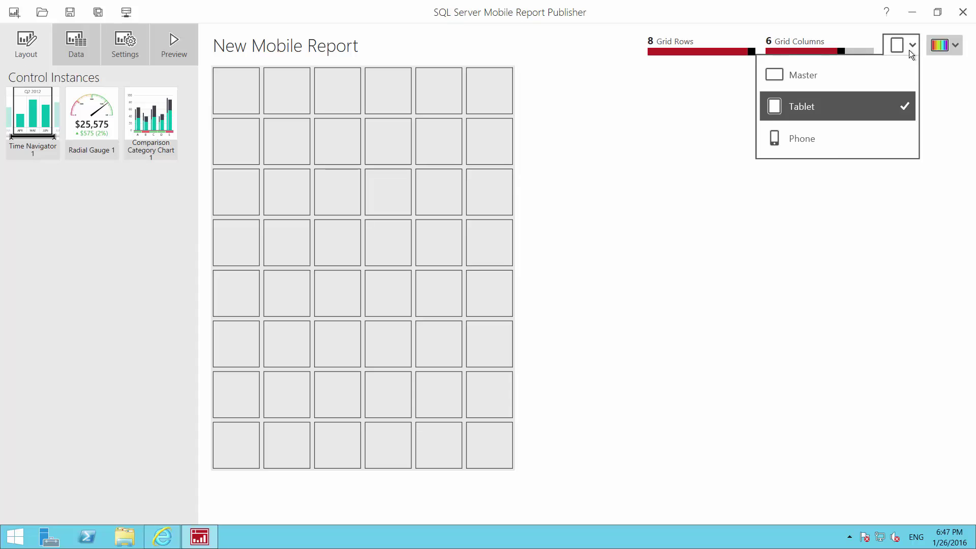
{"action": "left_click", "coordinate": [838, 146]}
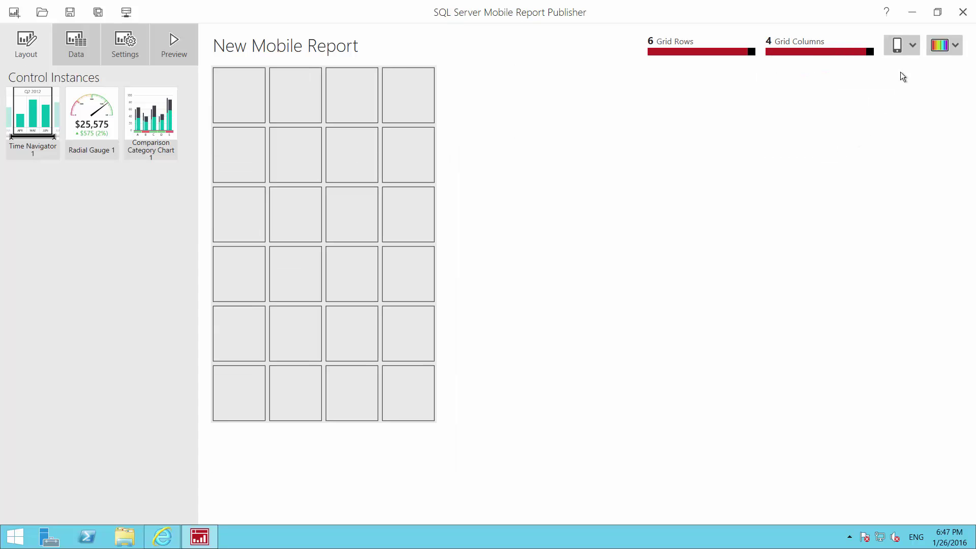
{"action": "left_click", "coordinate": [910, 47]}
{"action": "left_click", "coordinate": [858, 110]}
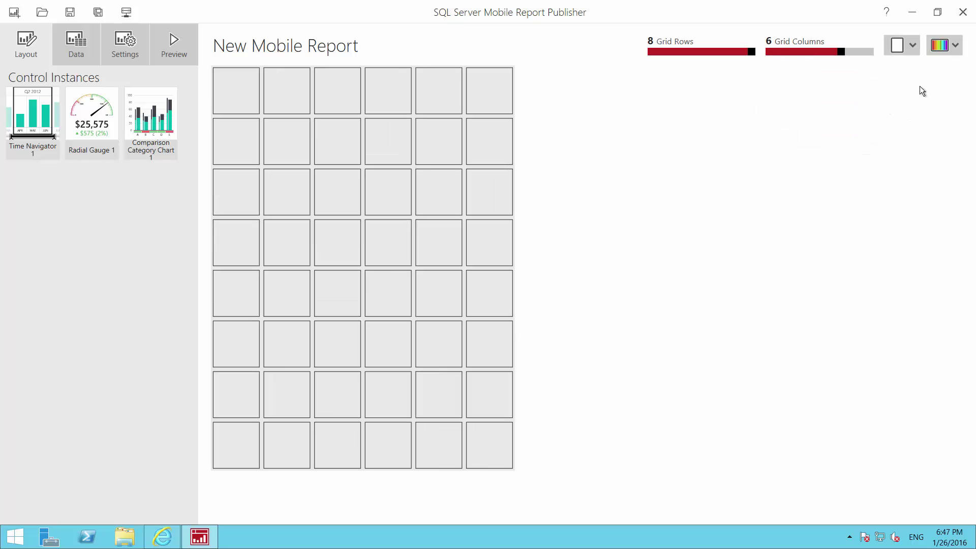
{"action": "left_click", "coordinate": [912, 46]}
{"action": "left_click", "coordinate": [838, 72]}
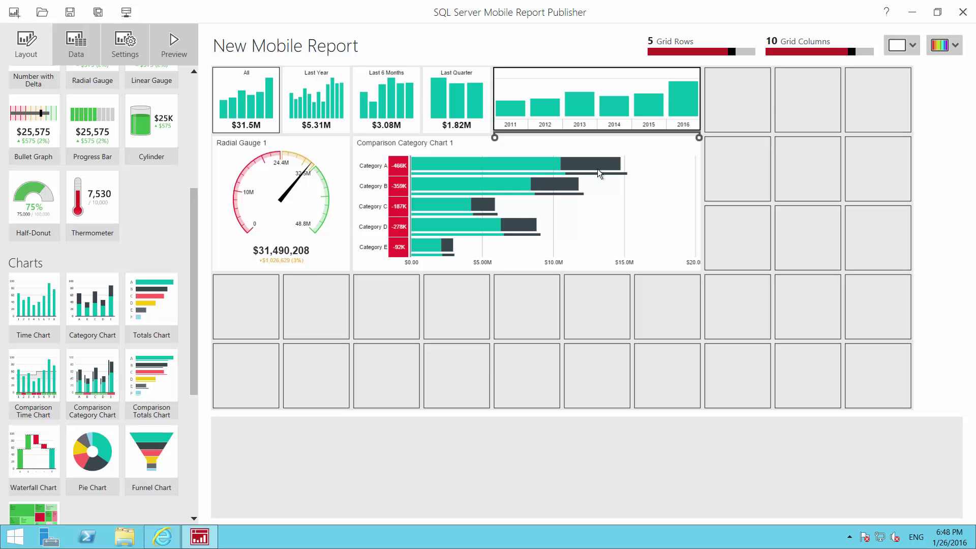
Step: Switch to the tablet layout and place the Time Navigator at its start, sized six columns by two rows
{"action": "left_click", "coordinate": [910, 49]}
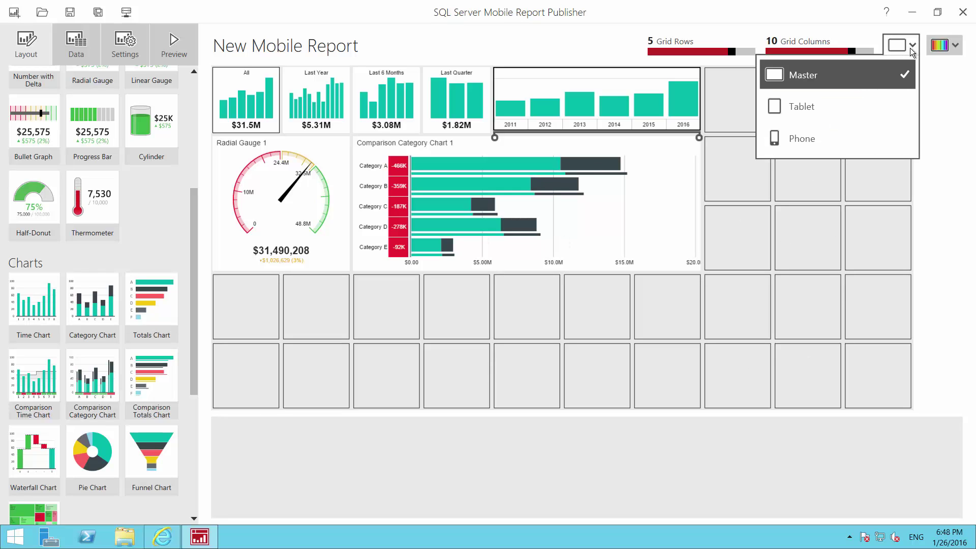
{"action": "left_click", "coordinate": [797, 105]}
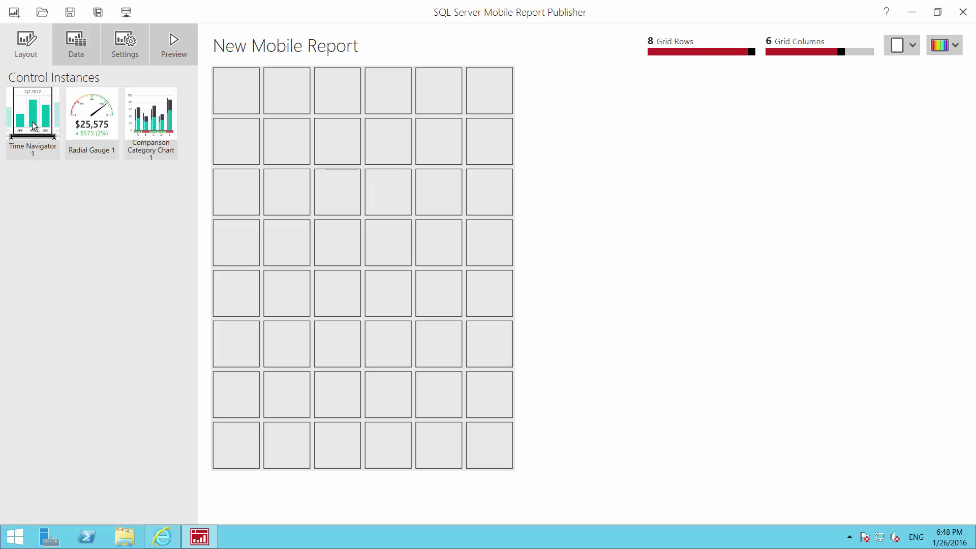
{"action": "left_click_drag", "start_coordinate": [35, 126], "coordinate": [255, 136]}
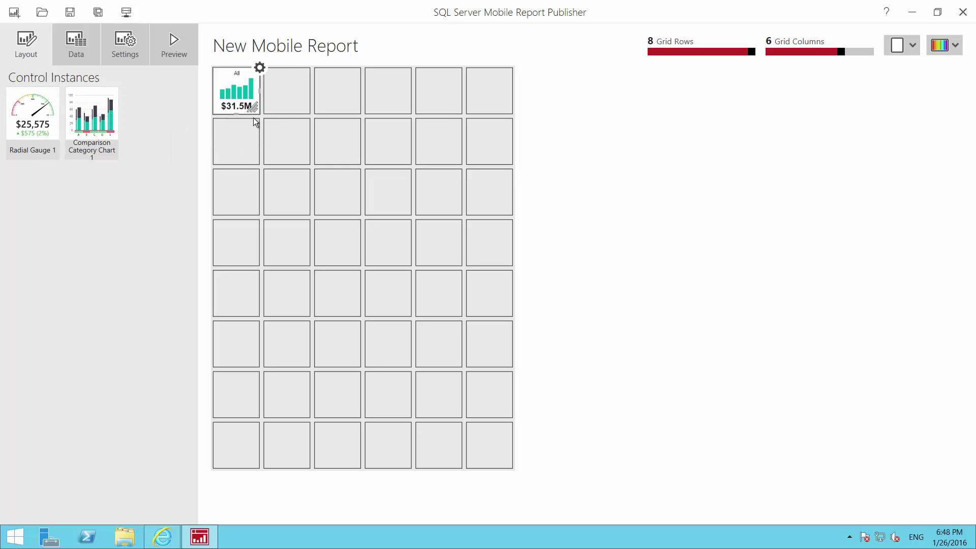
{"action": "left_click_drag", "start_coordinate": [319, 134], "coordinate": [507, 163]}
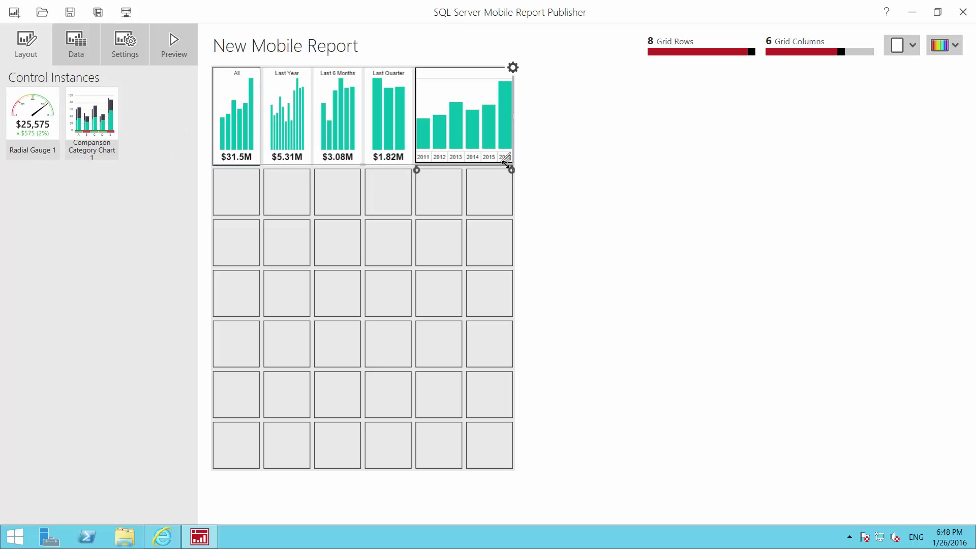
Step: Stack the Radial Gauge and the Comparison Category Chart below the tablet's Time Navigator, each six columns by three rows
{"action": "left_click_drag", "start_coordinate": [41, 117], "coordinate": [500, 317]}
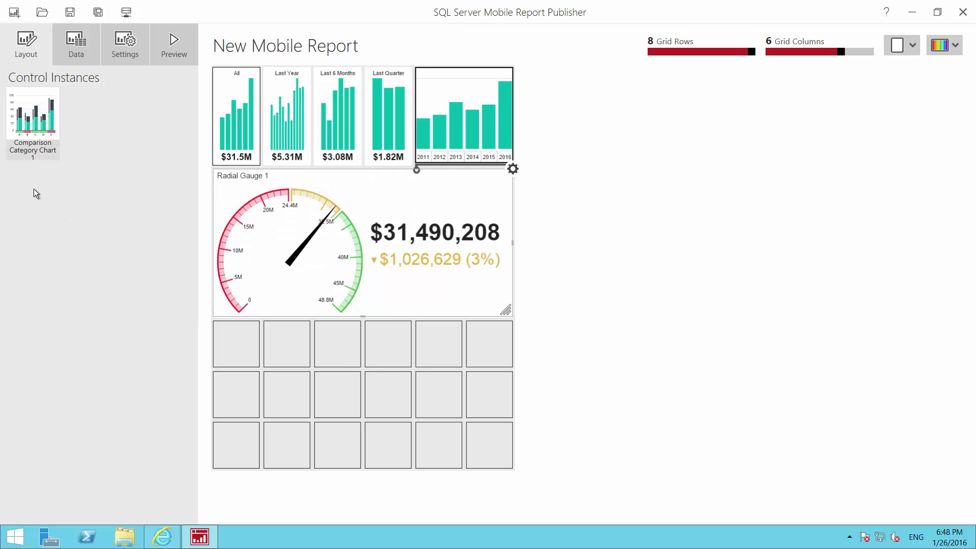
{"action": "left_click_drag", "start_coordinate": [17, 121], "coordinate": [512, 471]}
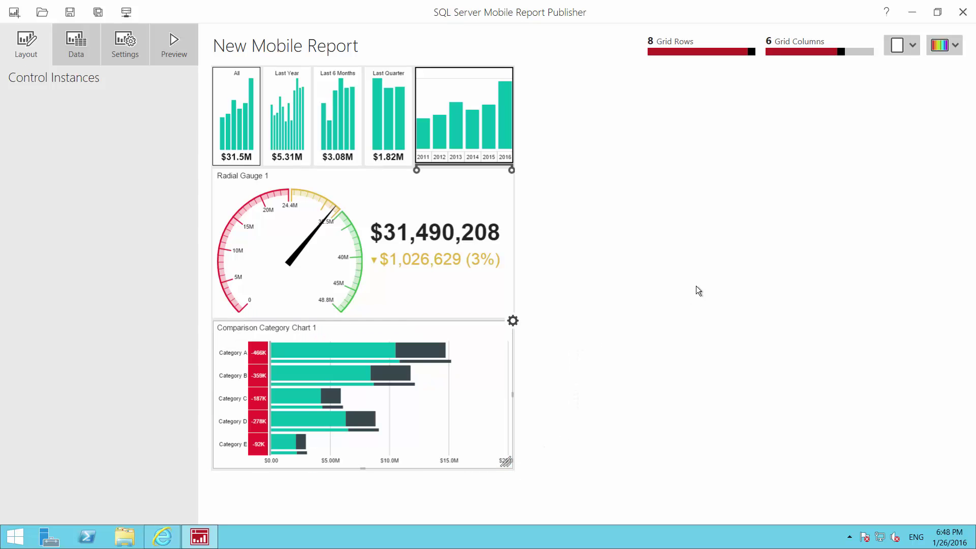
Step: Compare the master layout with the arranged tablet layout
{"action": "left_click", "coordinate": [908, 48]}
{"action": "left_click", "coordinate": [867, 69]}
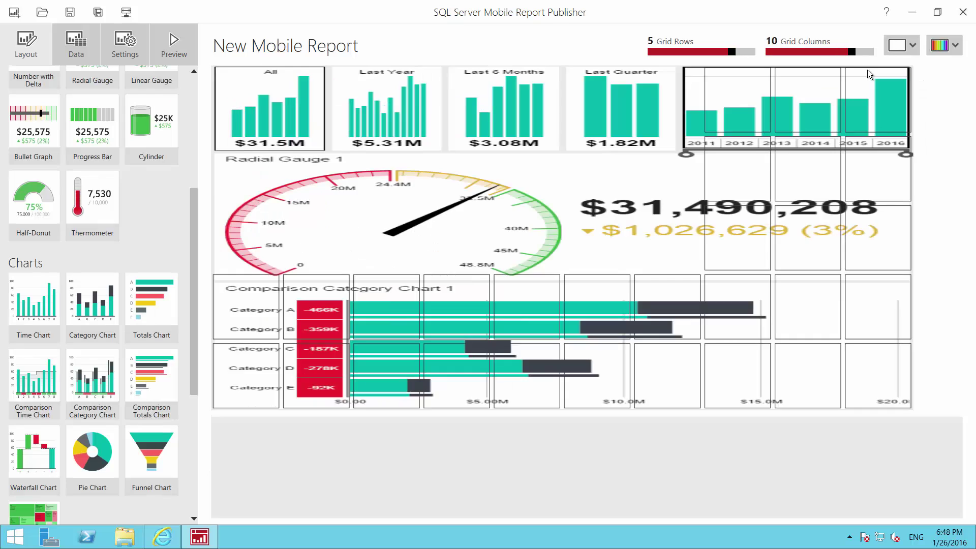
{"action": "left_click", "coordinate": [905, 53]}
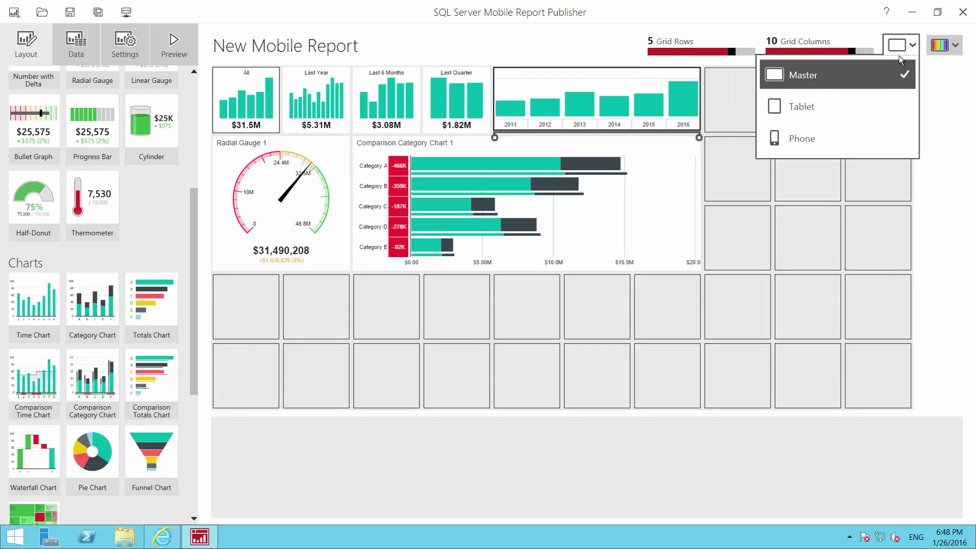
{"action": "left_click", "coordinate": [816, 99]}
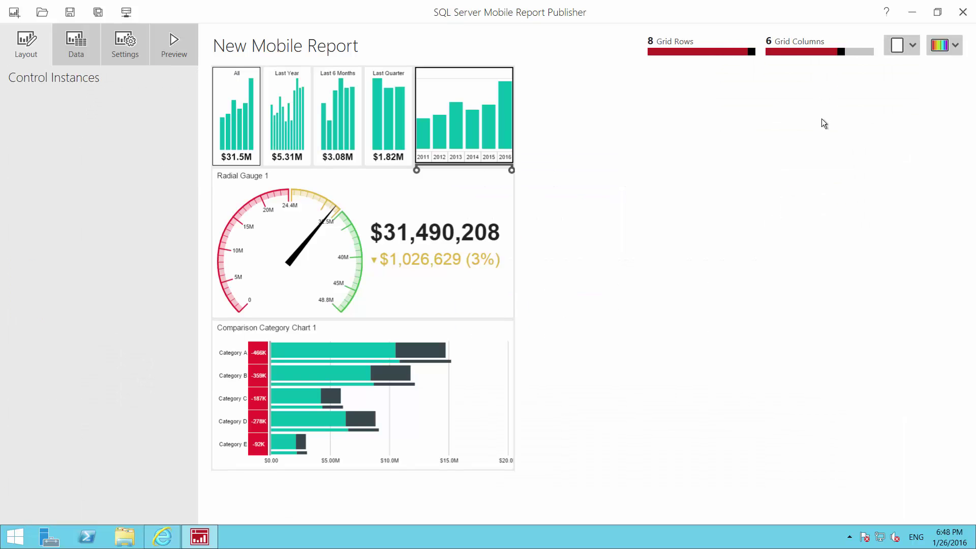
Step: Switch to the phone layout and place the Time Navigator at its start, sized four columns by two rows
{"action": "left_click", "coordinate": [912, 45]}
{"action": "left_click", "coordinate": [814, 136]}
{"action": "left_click_drag", "start_coordinate": [28, 135], "coordinate": [427, 175]}
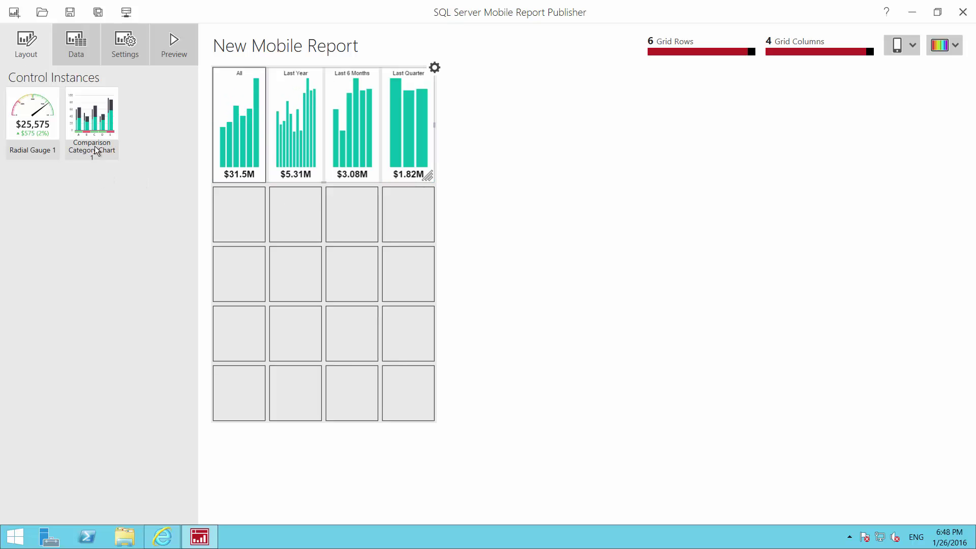
Step: Stack the Radial Gauge and the Comparison Category Chart below the phone's Time Navigator, each four columns by two rows
{"action": "left_click_drag", "start_coordinate": [39, 119], "coordinate": [257, 237]}
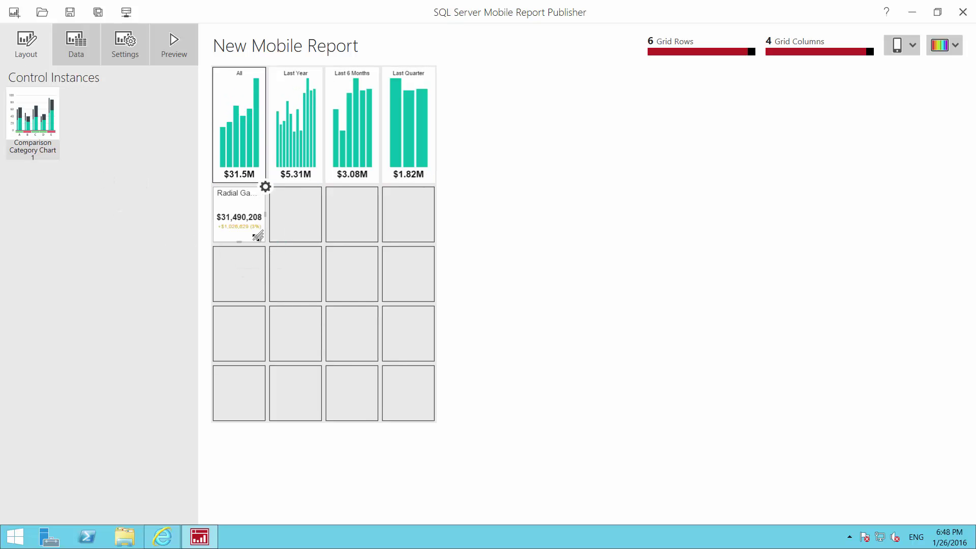
{"action": "left_click_drag", "start_coordinate": [440, 291], "coordinate": [435, 302]}
{"action": "left_click_drag", "start_coordinate": [29, 121], "coordinate": [430, 415]}
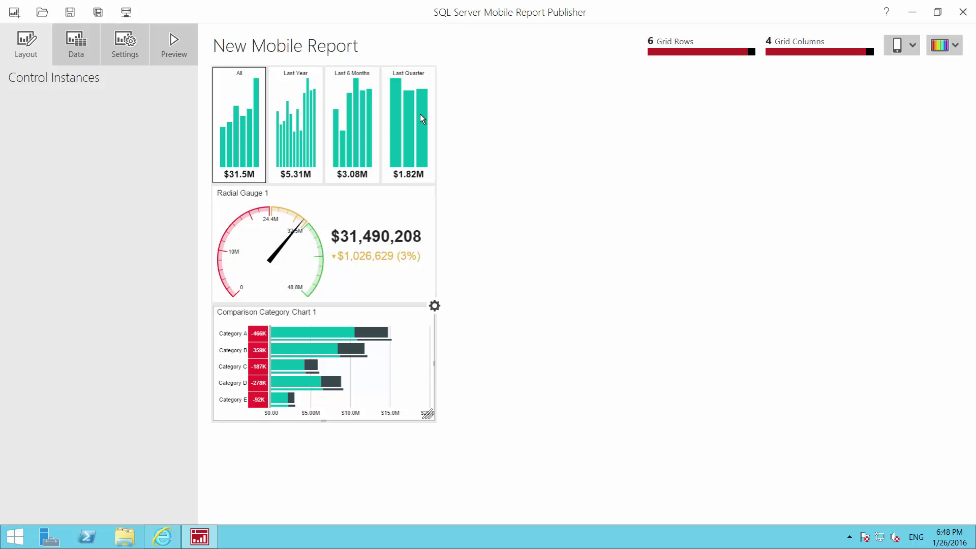
Step: Review the tablet layout again, return to the master layout and view the available navigators and gauges
{"action": "left_click", "coordinate": [913, 44]}
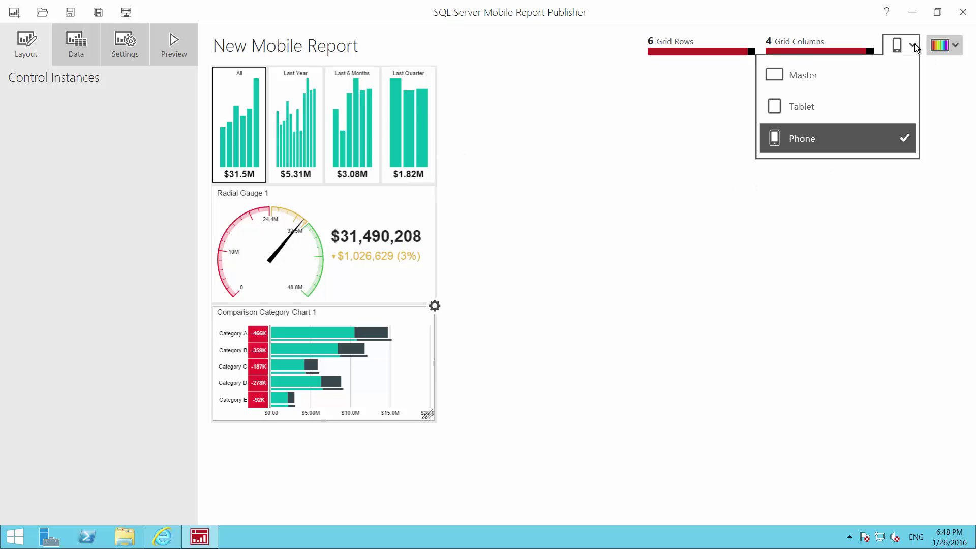
{"action": "left_click", "coordinate": [832, 112]}
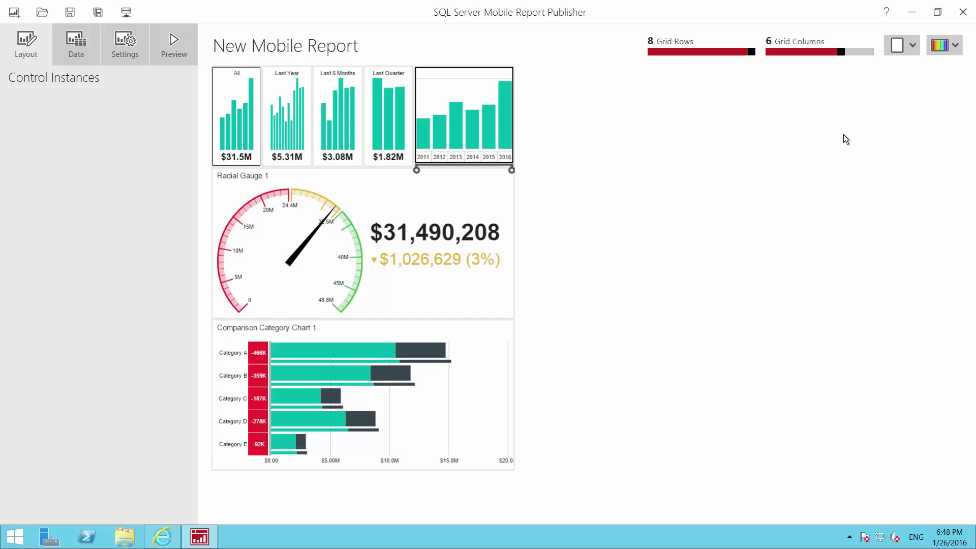
{"action": "left_click", "coordinate": [903, 49]}
{"action": "left_click", "coordinate": [805, 78]}
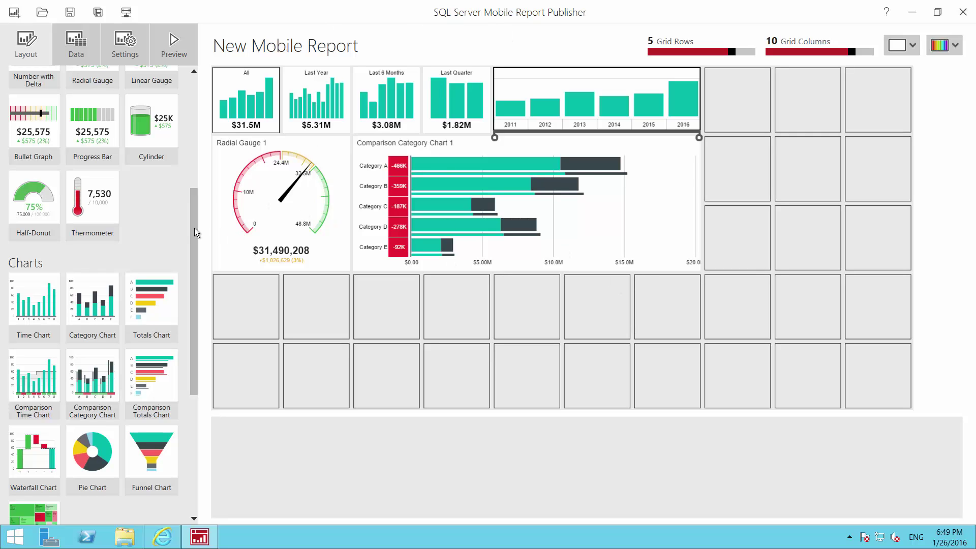
{"action": "left_click_drag", "start_coordinate": [195, 228], "coordinate": [196, 92]}
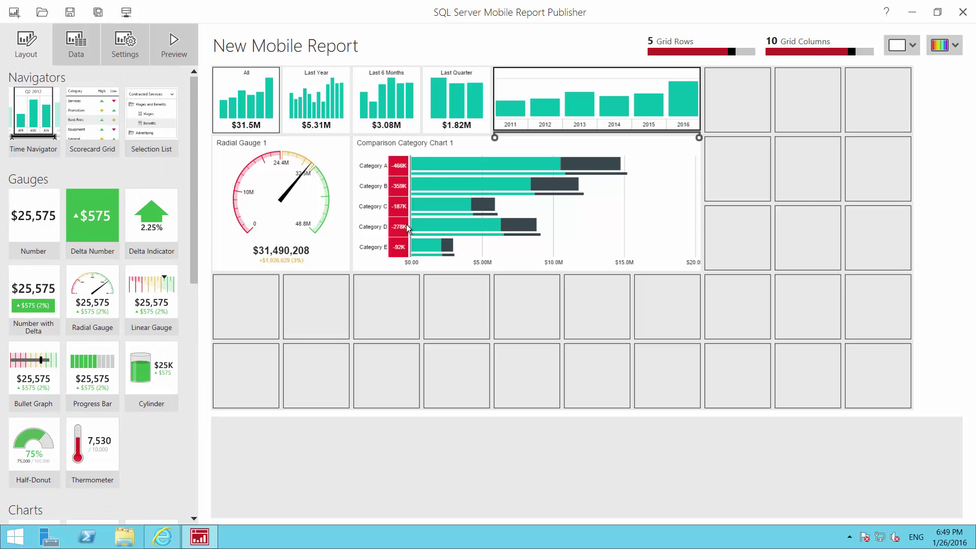
Step: Examine the report's simulated data and the available Add Data sources without adding any, and return to the layout
{"action": "left_click", "coordinate": [79, 50]}
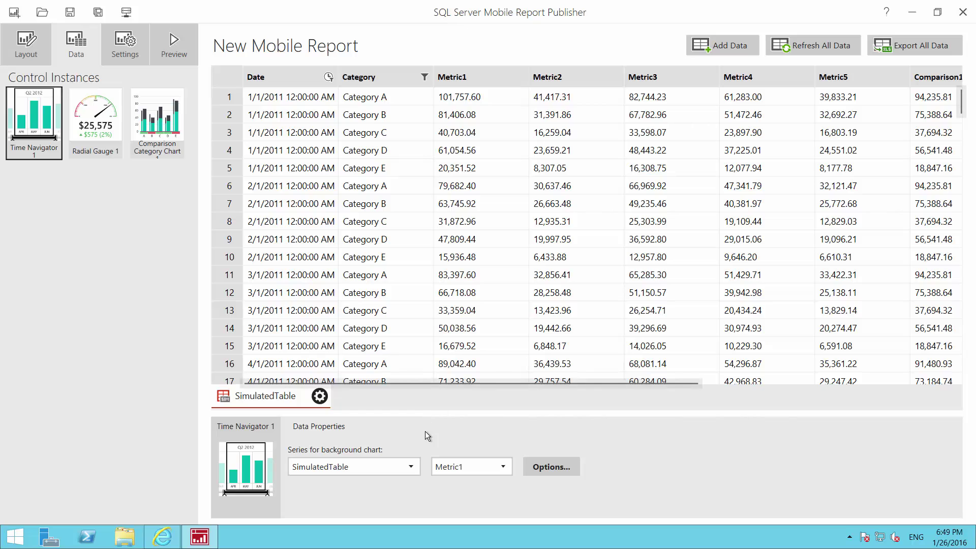
{"action": "left_click", "coordinate": [730, 47]}
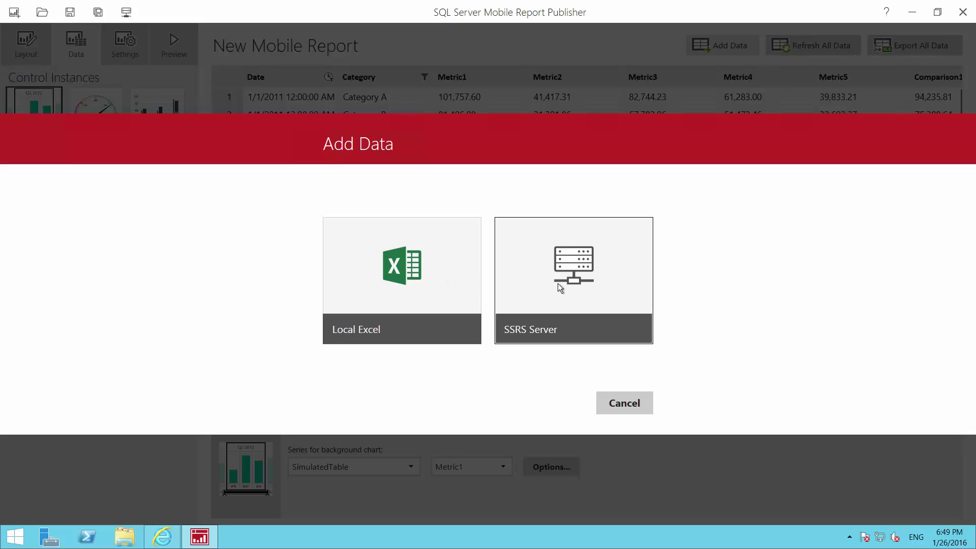
{"action": "left_click", "coordinate": [628, 406]}
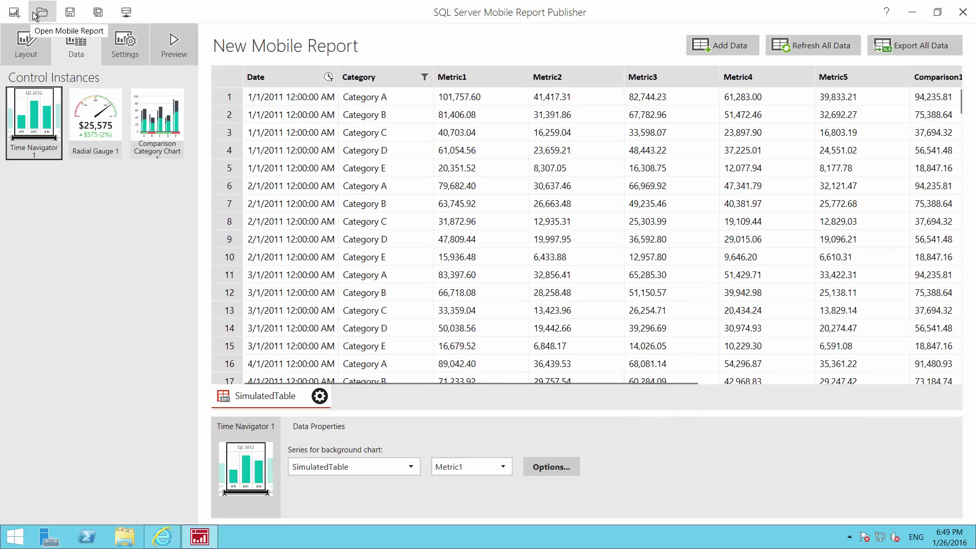
{"action": "left_click", "coordinate": [26, 45]}
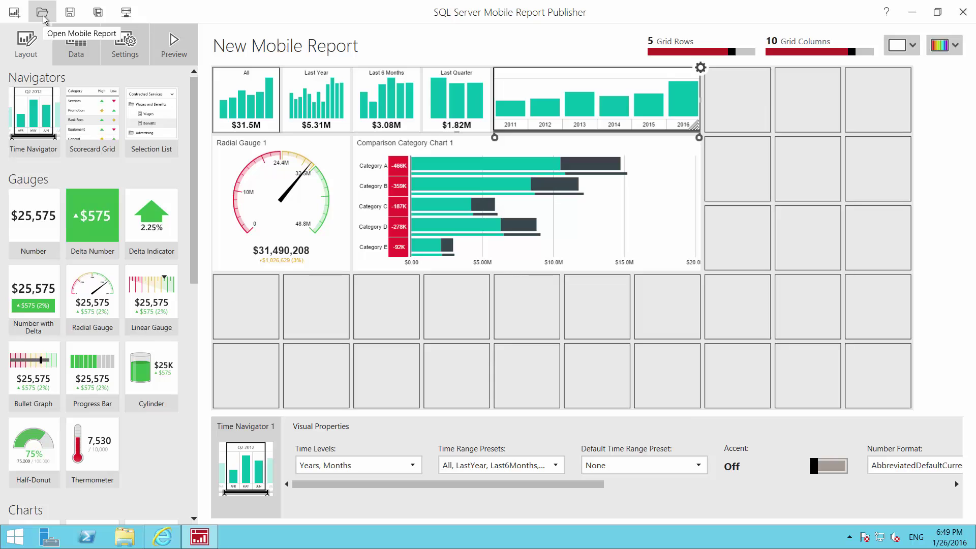
Step: Open the local mobile report HR Dashboard from the Documents folder
{"action": "left_click", "coordinate": [44, 18]}
{"action": "left_click", "coordinate": [385, 294]}
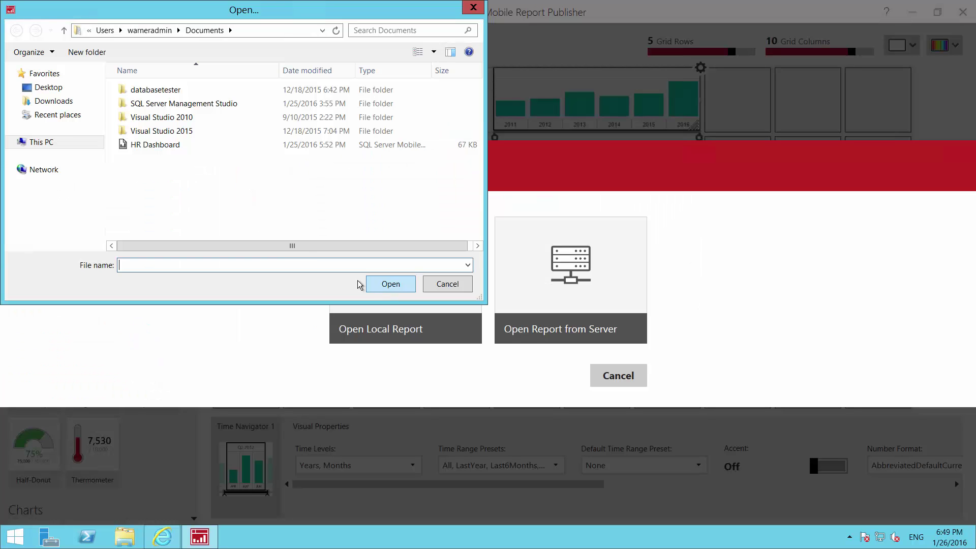
{"action": "left_click", "coordinate": [163, 145]}
{"action": "left_click", "coordinate": [390, 284]}
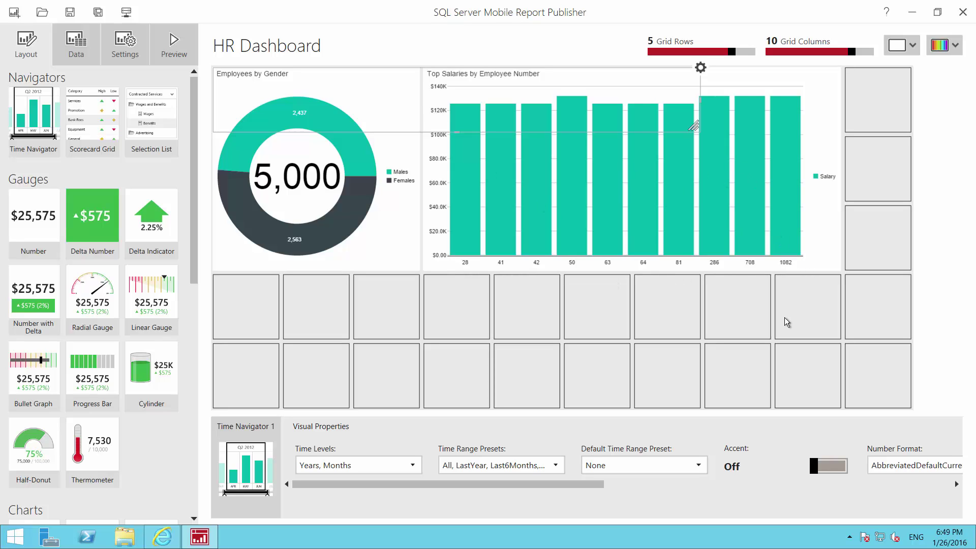
Step: Review all the visual properties of the Employees by Gender chart
{"action": "left_click", "coordinate": [382, 263]}
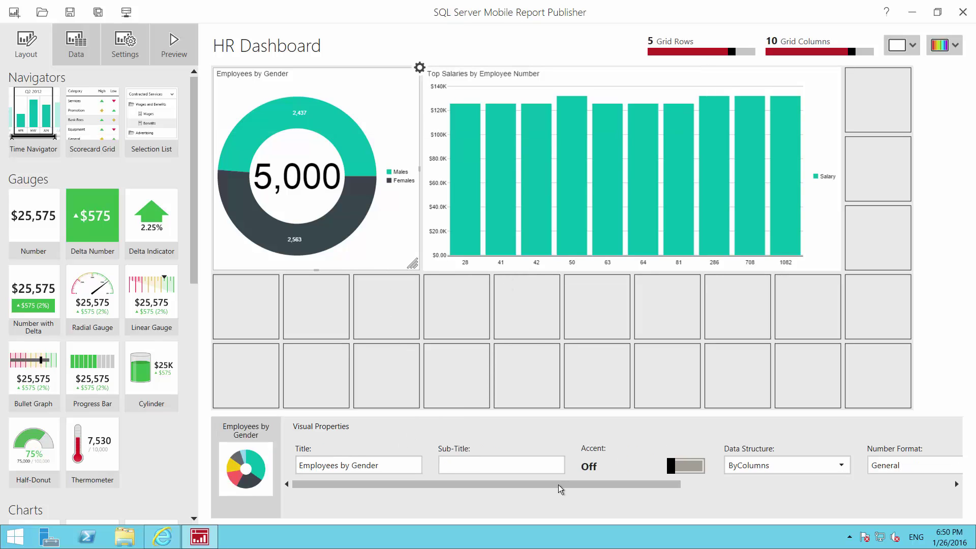
{"action": "left_click_drag", "start_coordinate": [562, 483], "coordinate": [863, 494]}
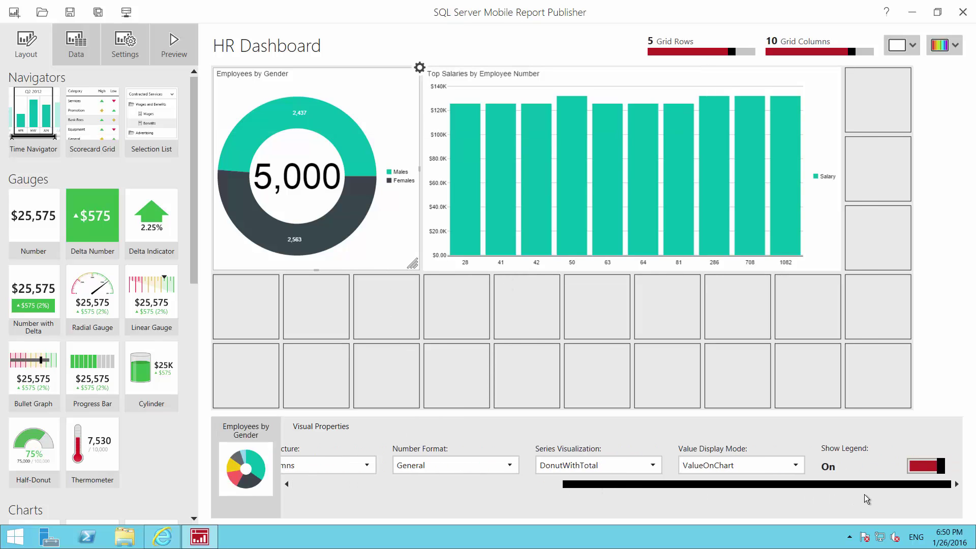
{"action": "left_click_drag", "start_coordinate": [719, 487], "coordinate": [425, 488]}
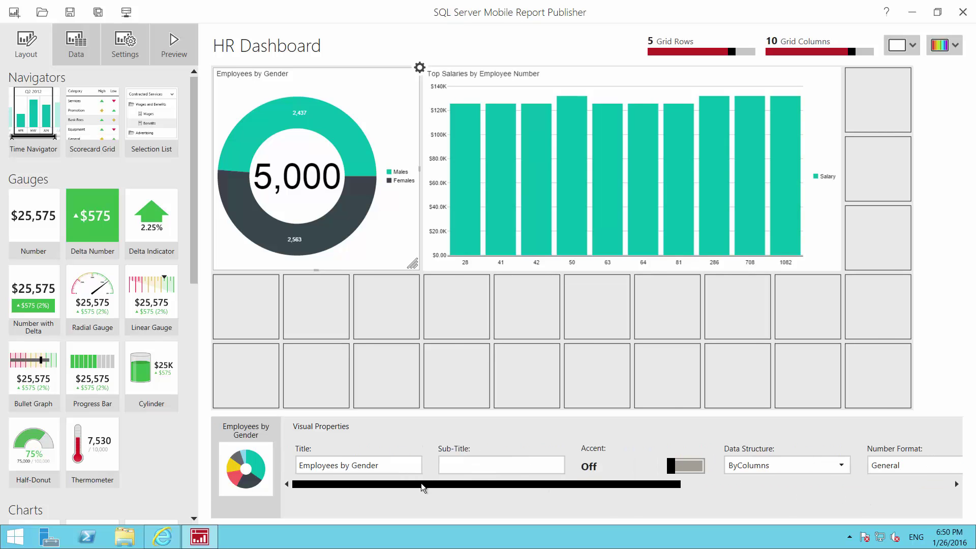
Step: Try the Navy color palette on the dashboard and restore the Default palette
{"action": "left_click", "coordinate": [943, 45]}
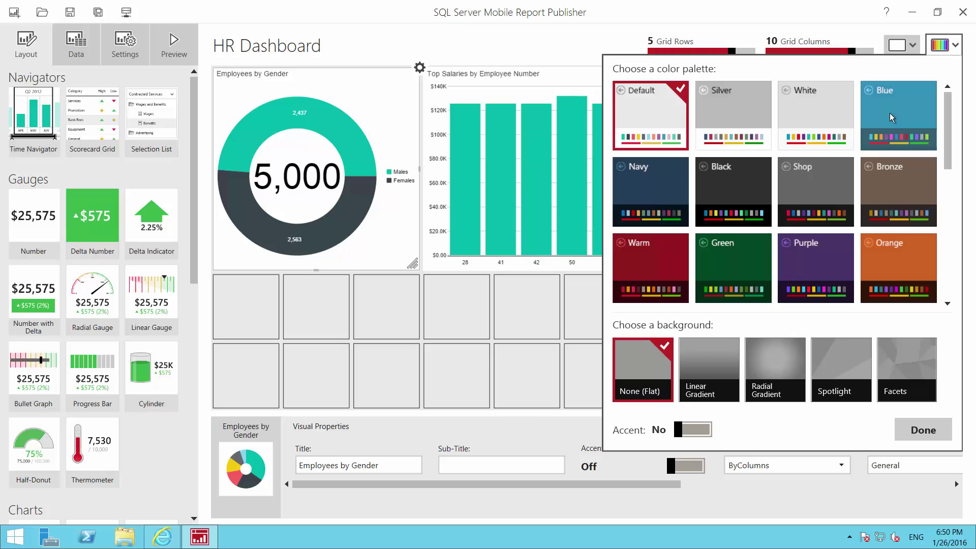
{"action": "left_click", "coordinate": [673, 180]}
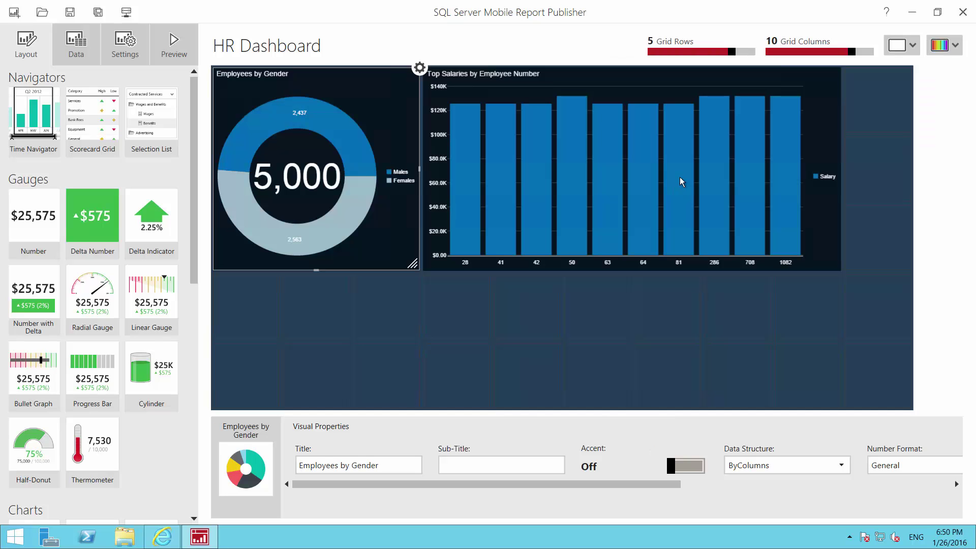
{"action": "left_click", "coordinate": [946, 47]}
{"action": "left_click", "coordinate": [645, 104]}
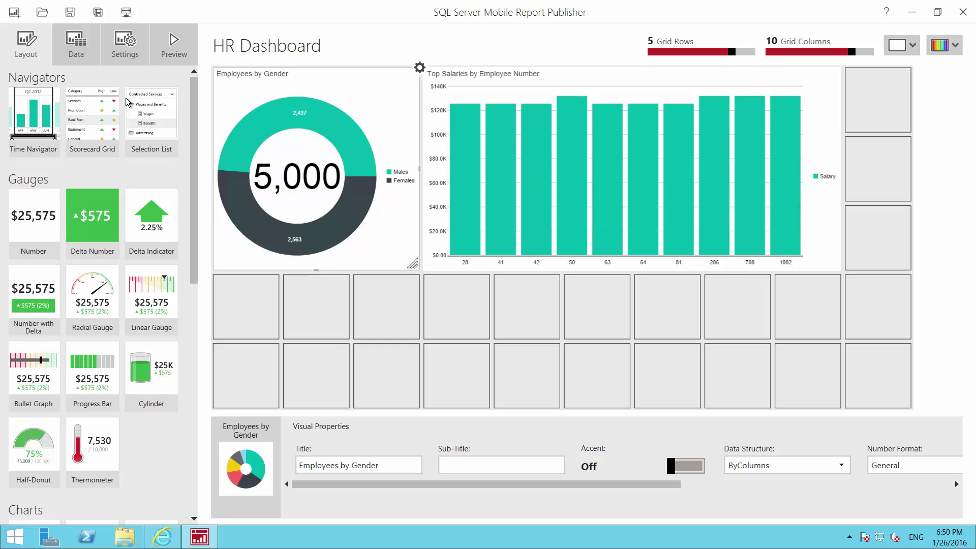
Step: Review the data bindings of the dashboard's charts, including the Top Salaries by Employee Number chart's SalaryDataset category coordinate, EmployeeNumber field and Salary series
{"action": "left_click", "coordinate": [85, 55]}
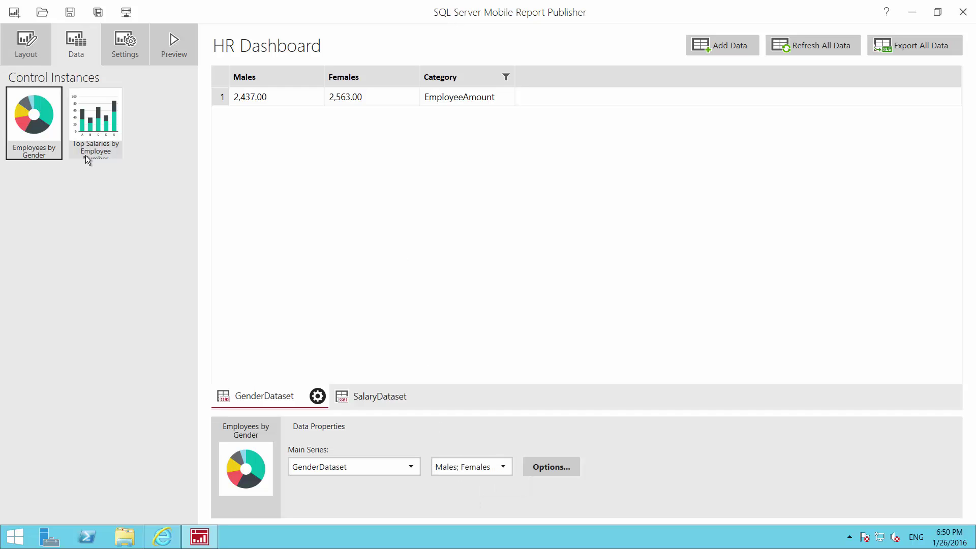
{"action": "left_click", "coordinate": [100, 114]}
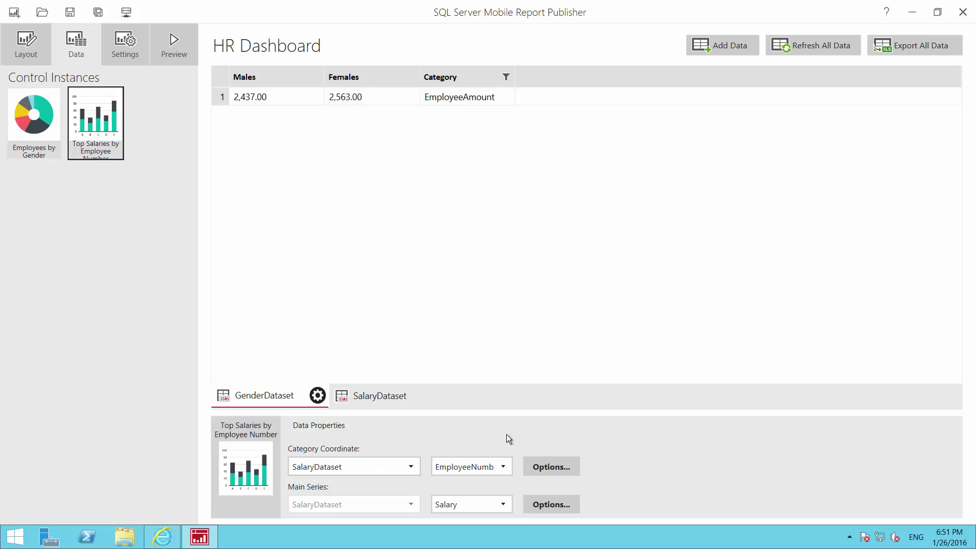
{"action": "left_click", "coordinate": [411, 466]}
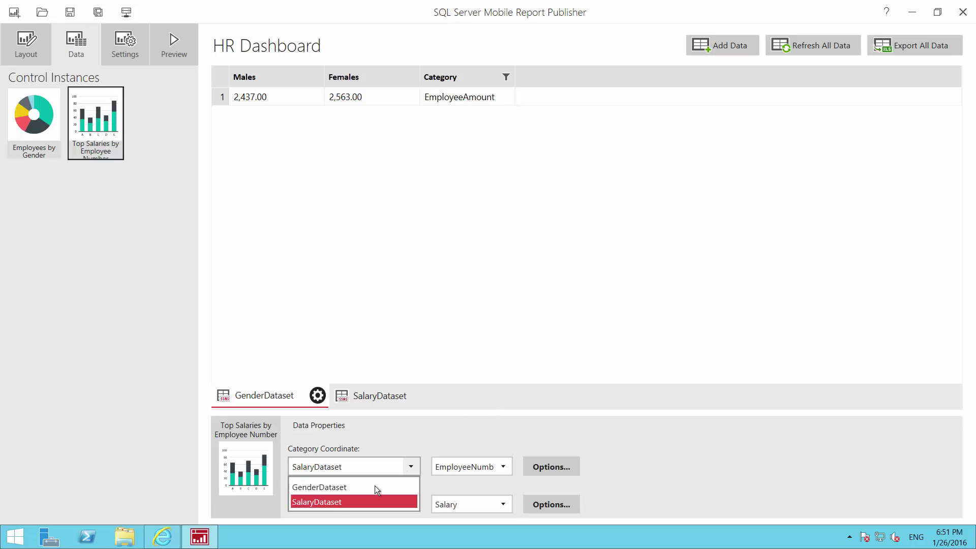
{"action": "left_click", "coordinate": [355, 503]}
{"action": "left_click", "coordinate": [504, 468]}
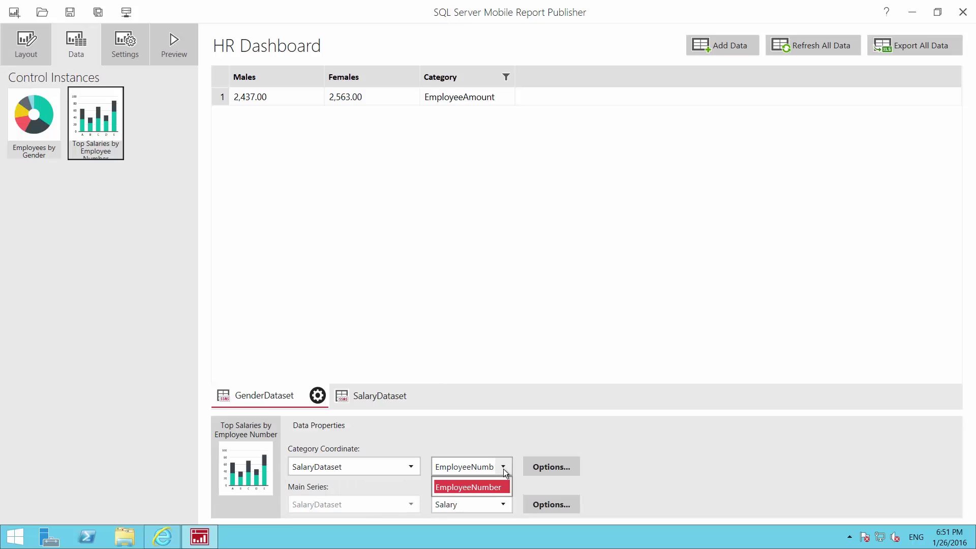
{"action": "left_click", "coordinate": [504, 487]}
{"action": "left_click", "coordinate": [503, 498]}
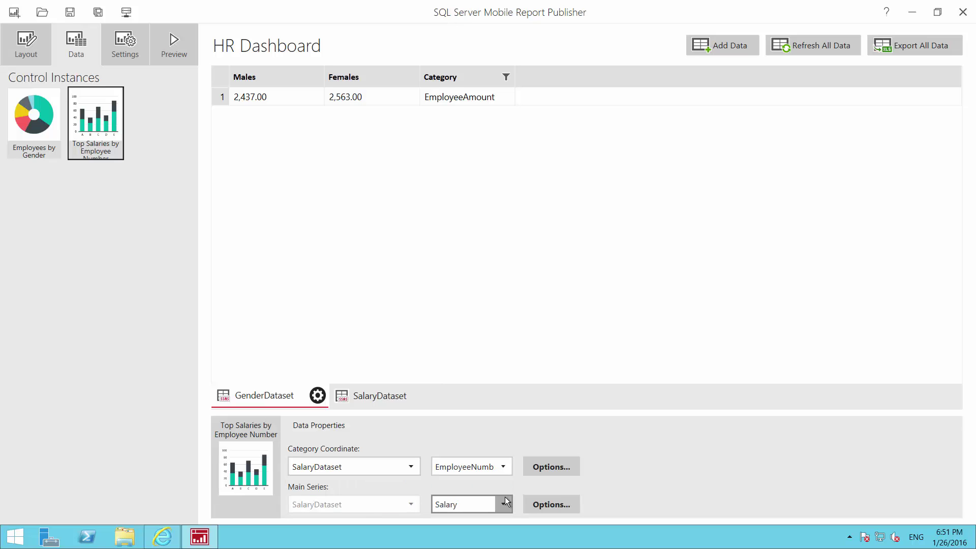
{"action": "left_click", "coordinate": [636, 486]}
Step: Preview the HR Dashboard and return to its layout view
{"action": "left_click", "coordinate": [174, 45]}
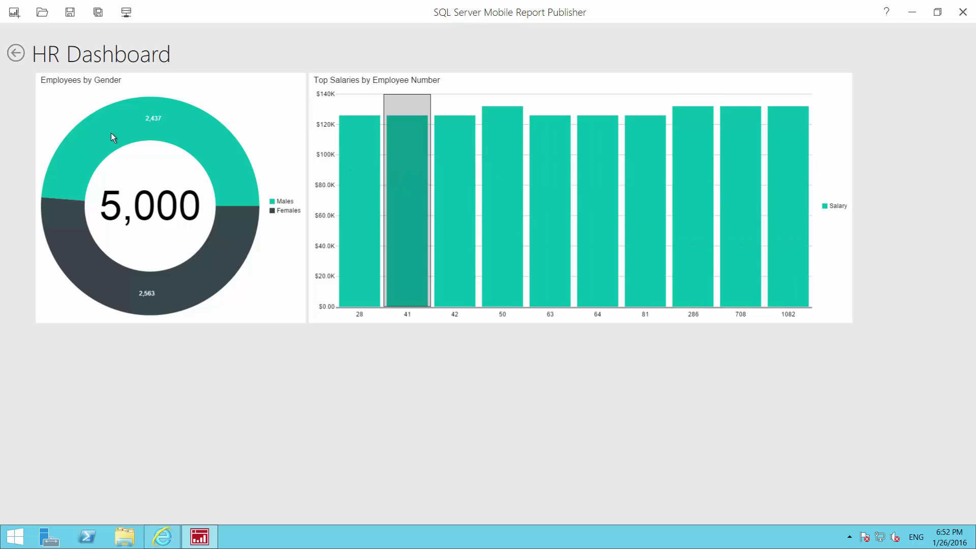
{"action": "left_click", "coordinate": [15, 53]}
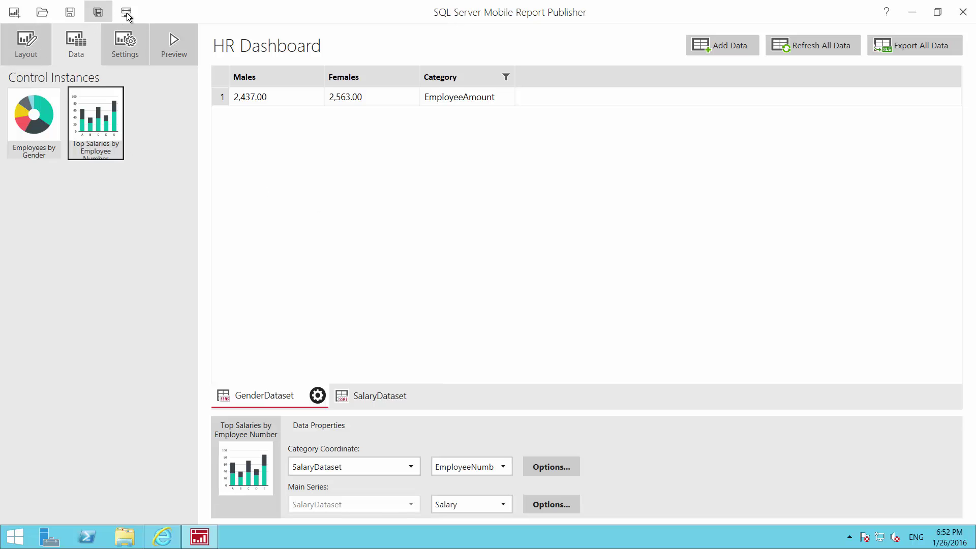
{"action": "left_click", "coordinate": [19, 54]}
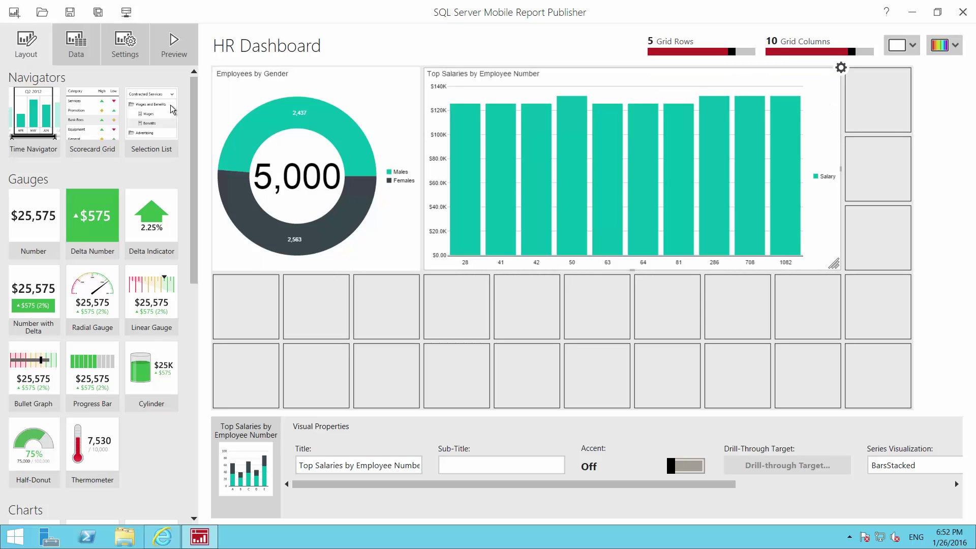
Step: Save the report as HR Dashboard to the localhost/Reports_preview server in the /Human Resources folder and dismiss the publishing message
{"action": "left_click", "coordinate": [99, 16]}
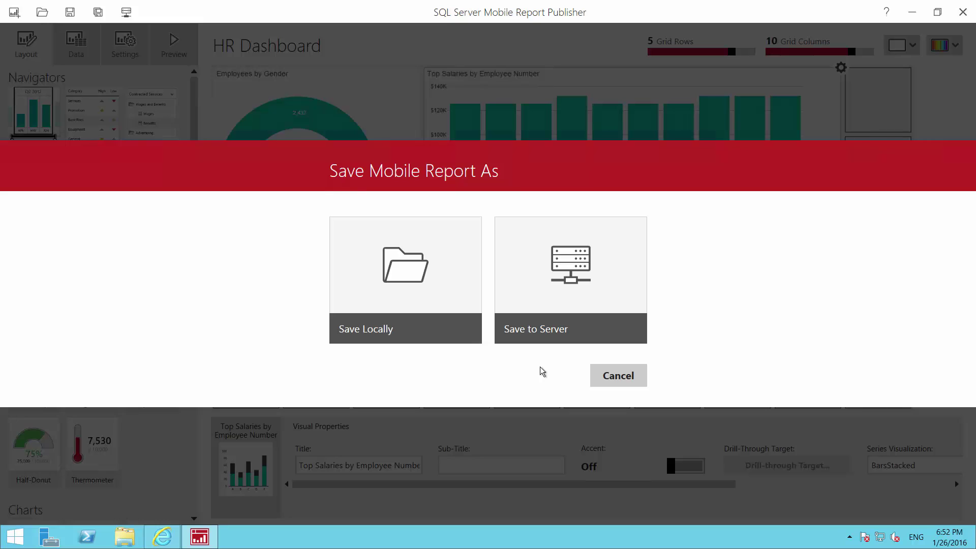
{"action": "left_click", "coordinate": [545, 302]}
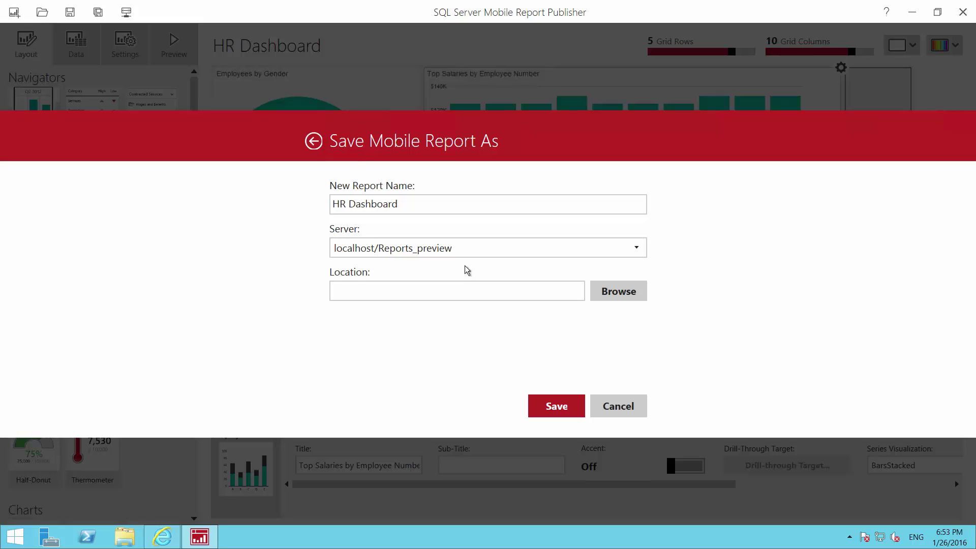
{"action": "left_click", "coordinate": [633, 295]}
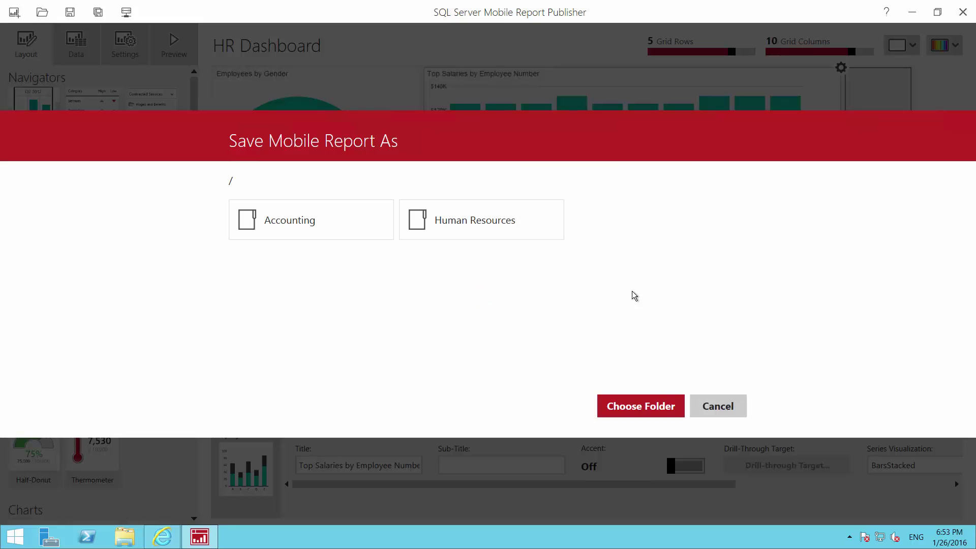
{"action": "left_click", "coordinate": [490, 237]}
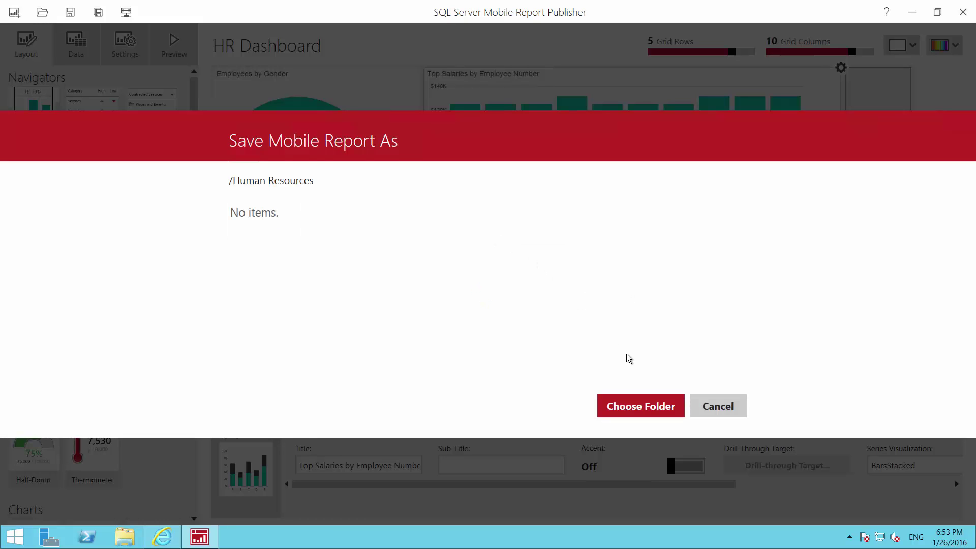
{"action": "left_click", "coordinate": [624, 404]}
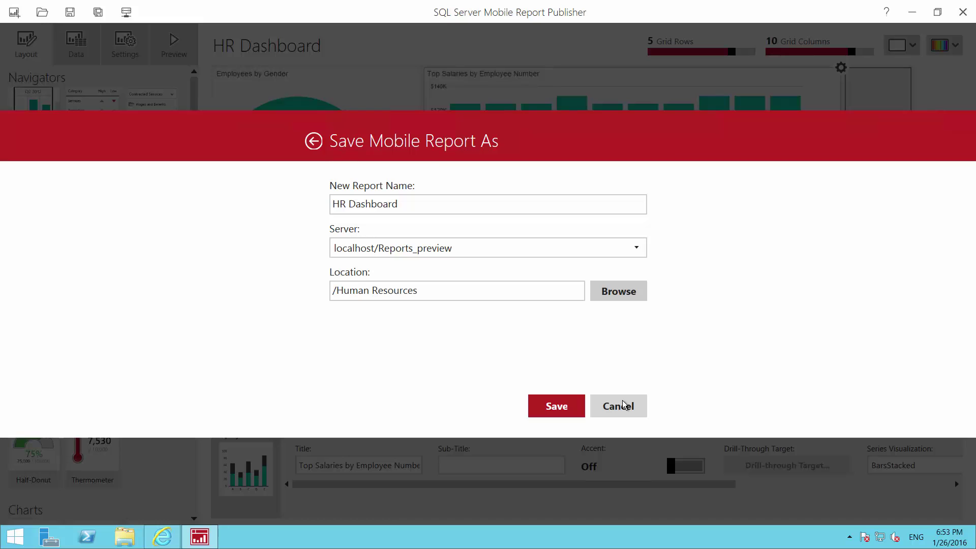
{"action": "left_click", "coordinate": [559, 406]}
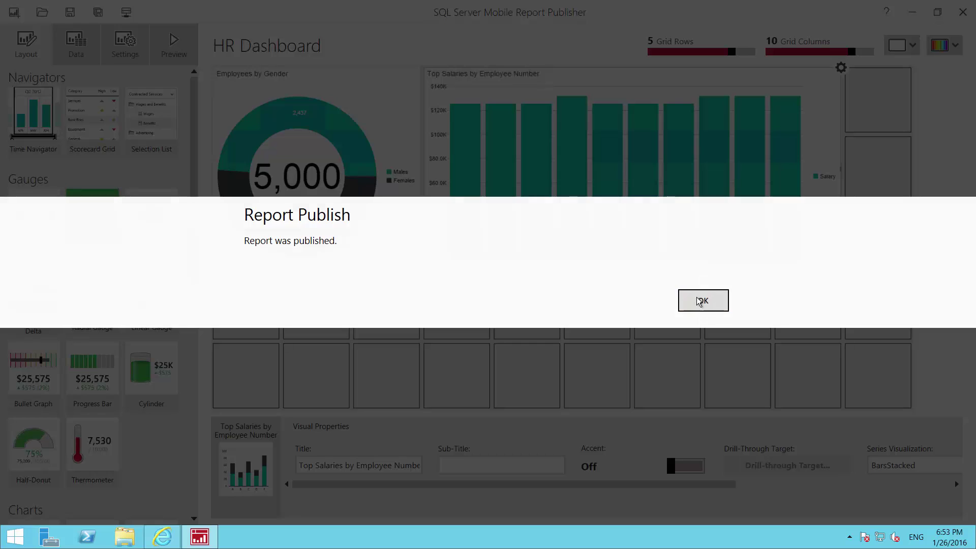
{"action": "left_click", "coordinate": [699, 300]}
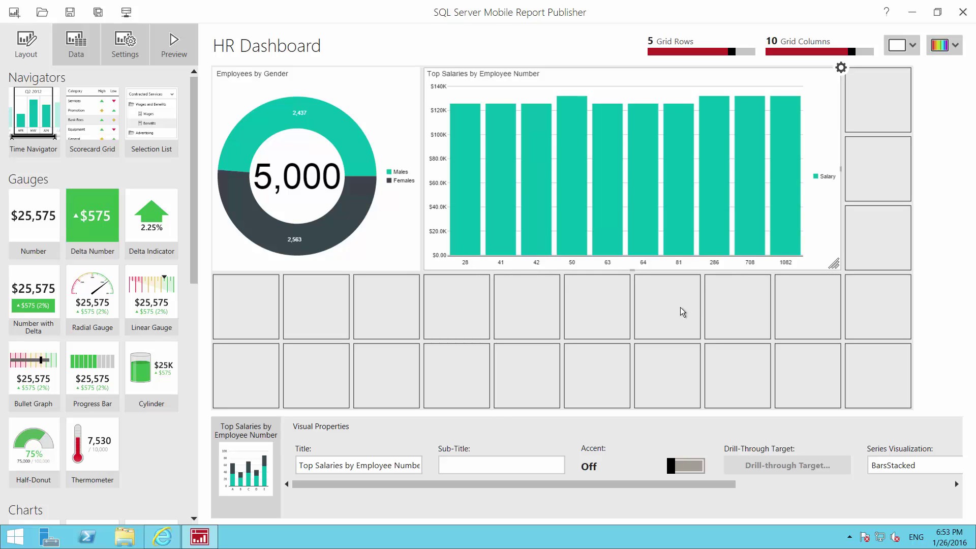
Step: Switch to Report Manager in Internet Explorer, open the published HR Dashboard from the Human Resources folder and inspect its salary chart
{"action": "left_click", "coordinate": [164, 540]}
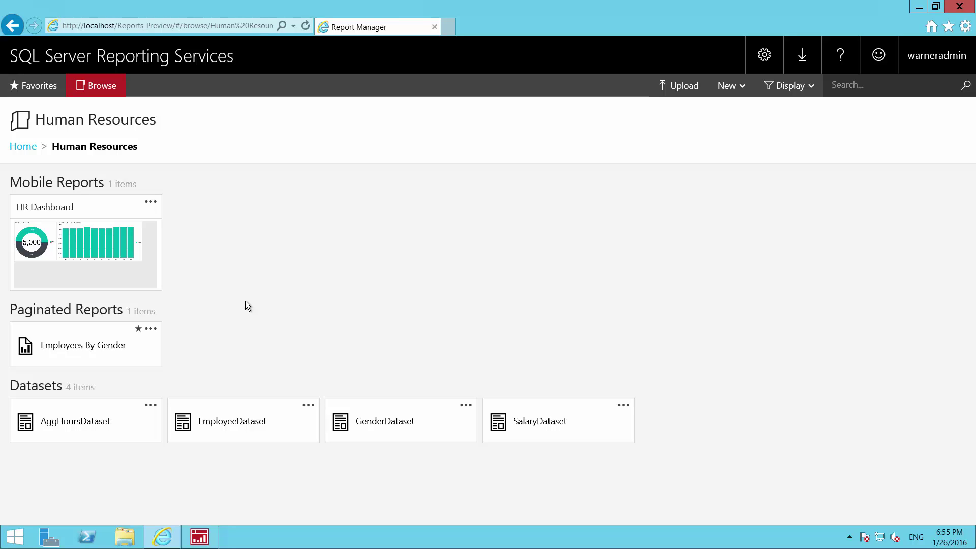
{"action": "left_click", "coordinate": [77, 255]}
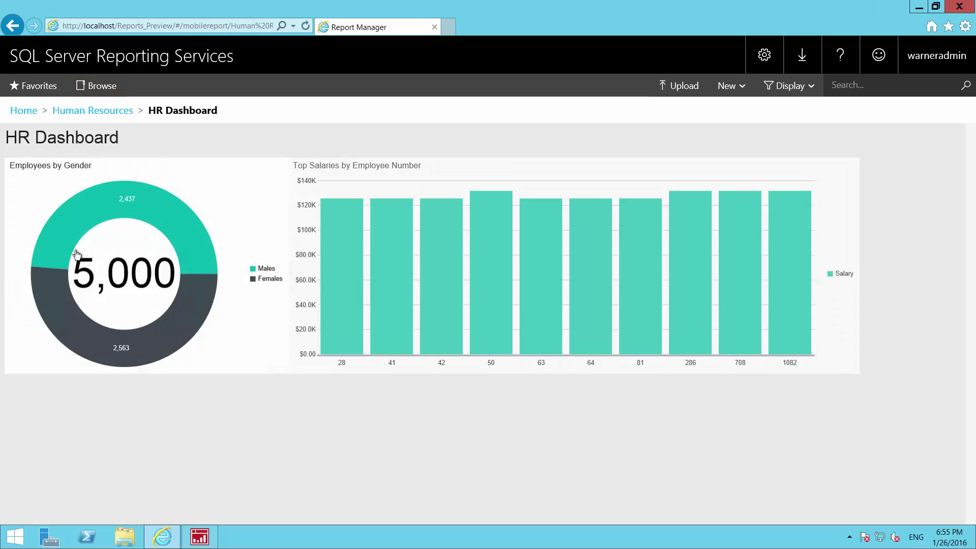
{"action": "left_click", "coordinate": [394, 264]}
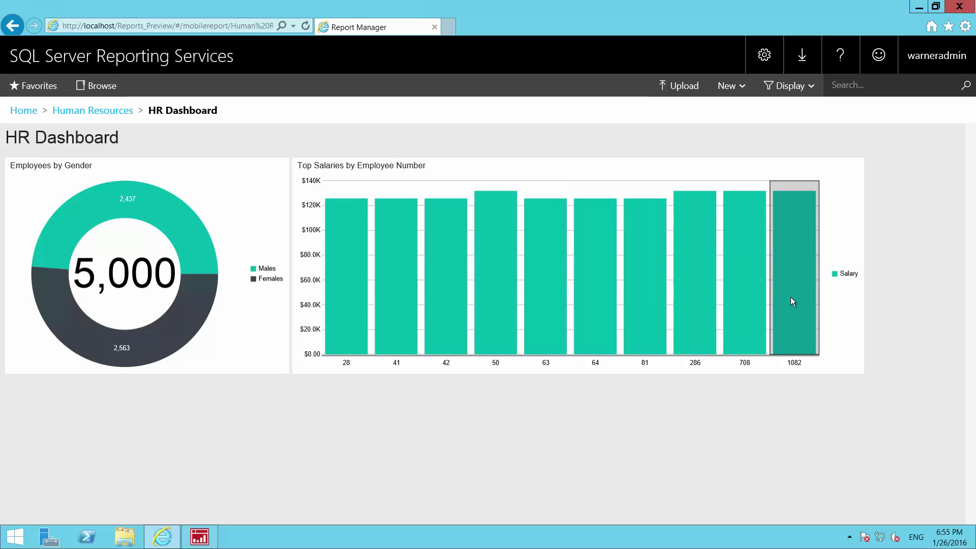